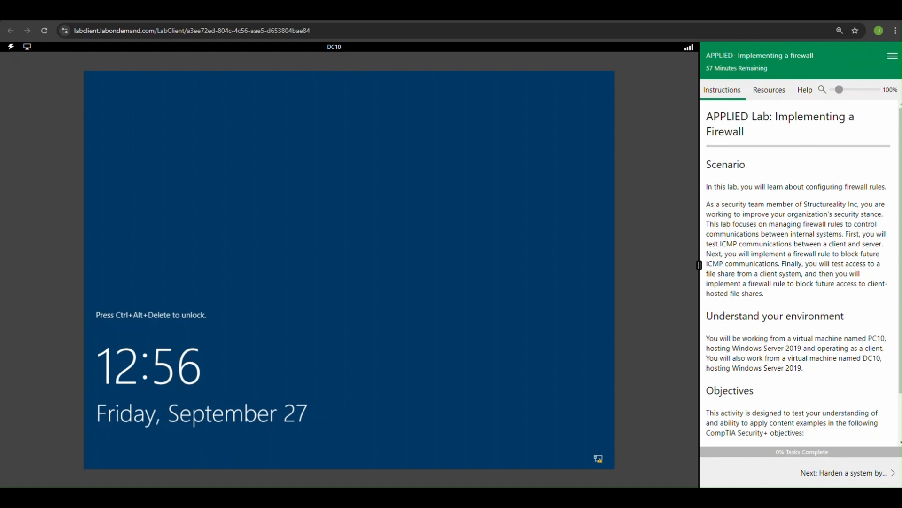
# Step: Open the exercise on hardening a system with firewall rules and connect to the PC10 virtual machine
pyautogui.click(834, 480)
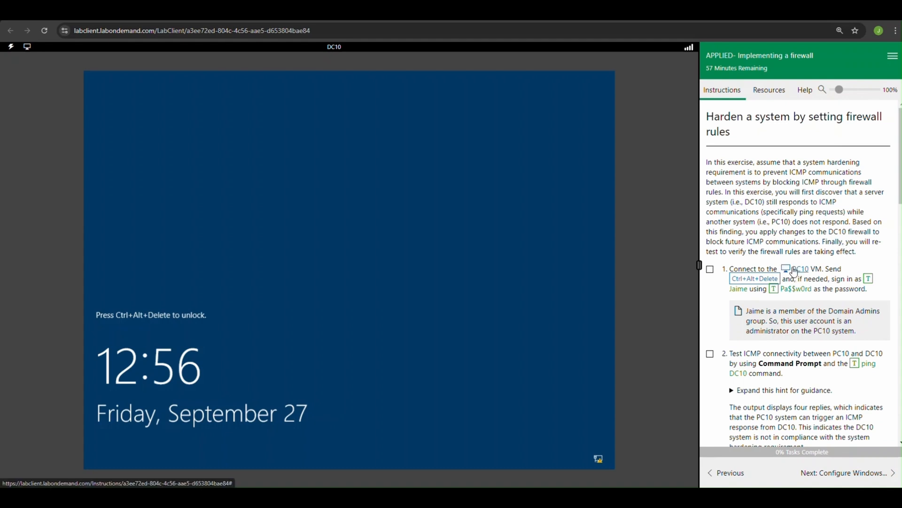
pyautogui.click(341, 52)
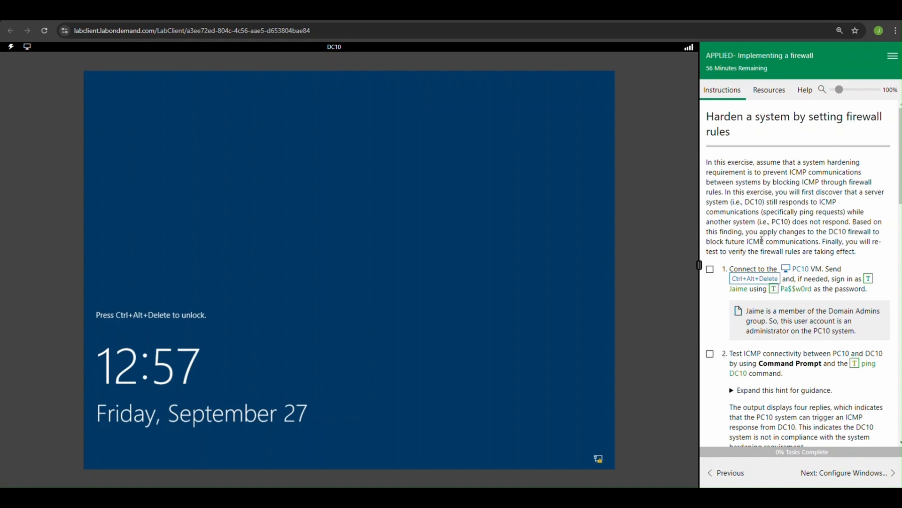
pyautogui.click(801, 275)
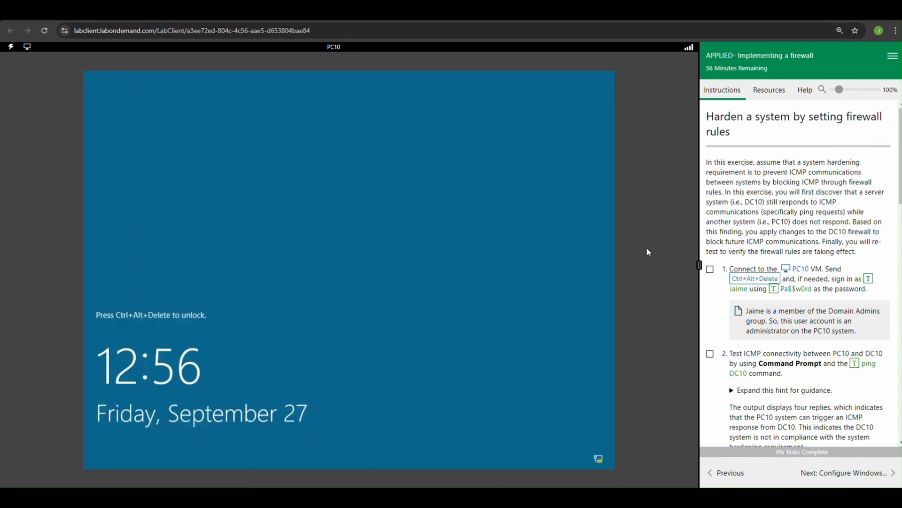
# Step: Unlock PC10 and sign in to the preselected account by entering the account password
pyautogui.click(743, 280)
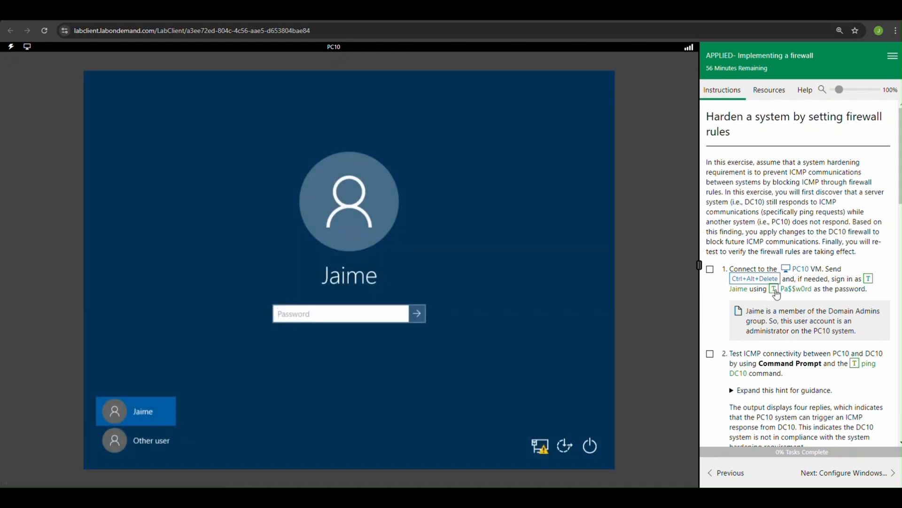
pyautogui.click(774, 289)
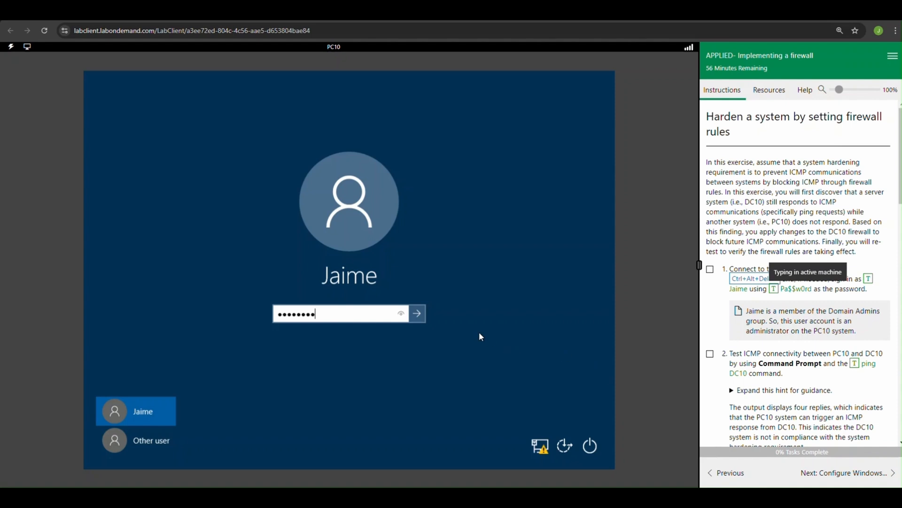
pyautogui.click(417, 313)
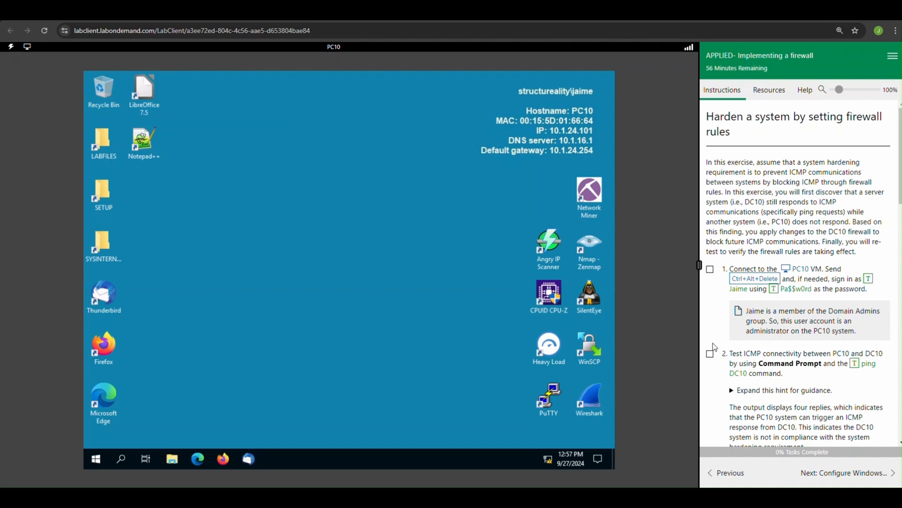
# Step: Expand the guidance for task 2 and open Command Prompt on PC10 by searching for cmd
pyautogui.click(733, 393)
pyautogui.scroll(-2, 766, 396)
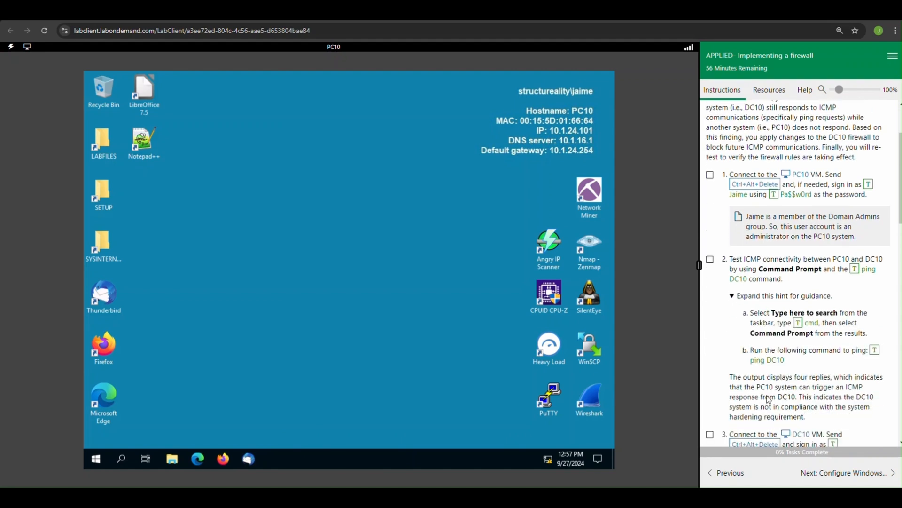
pyautogui.click(123, 459)
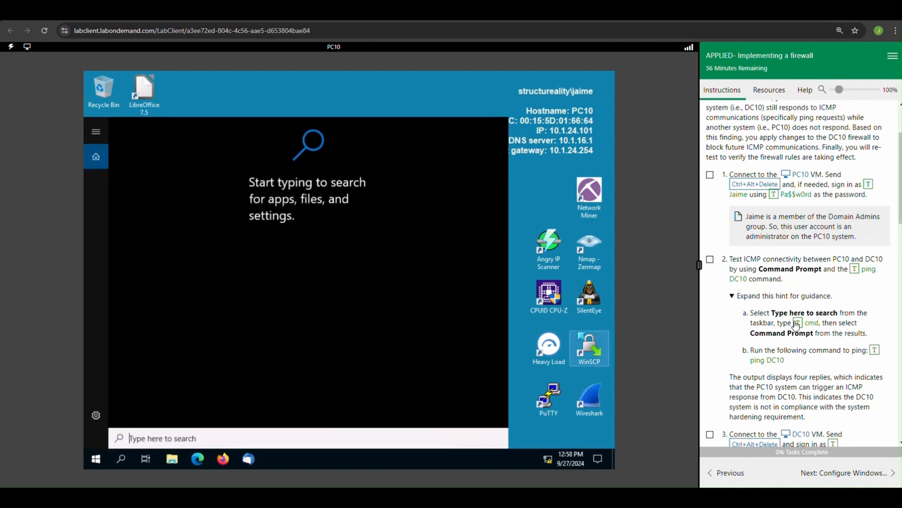
pyautogui.click(799, 324)
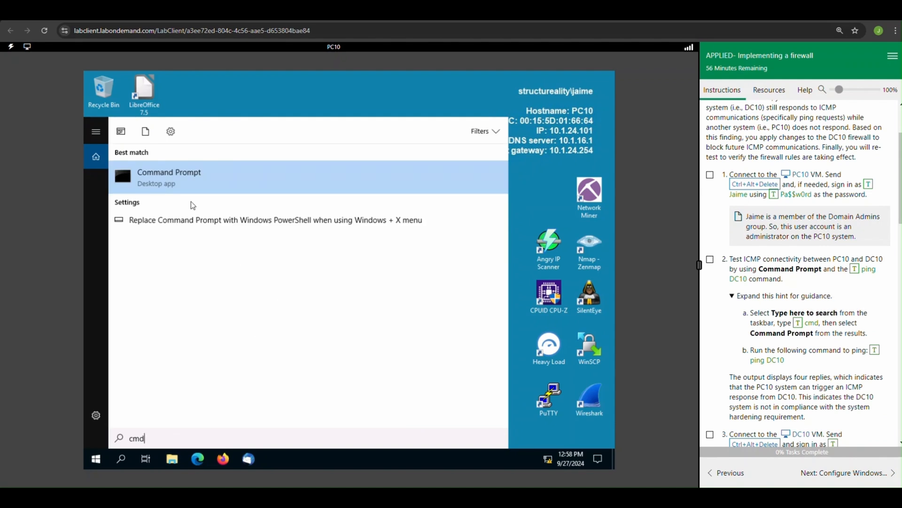
pyautogui.click(183, 186)
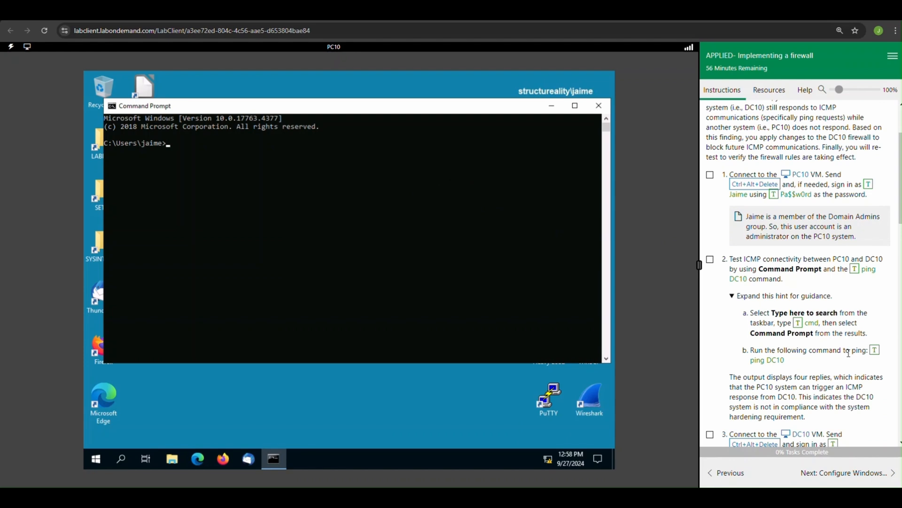
# Step: Run ping DC10 in Command Prompt and mark lab tasks 1 and 2 as complete
pyautogui.click(874, 352)
pyautogui.press('Return')
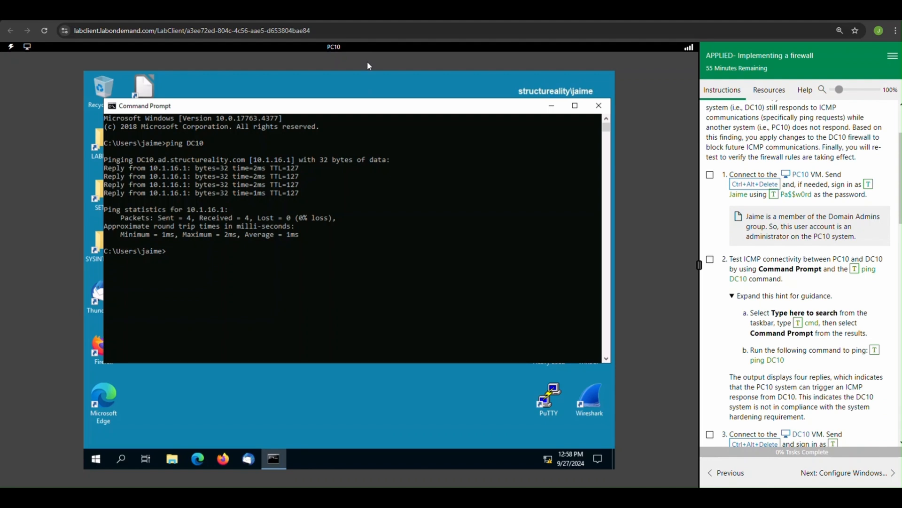
pyautogui.click(710, 175)
pyautogui.click(710, 261)
# Step: Switch to the DC10 virtual machine from task 3 of the lab instructions
pyautogui.scroll(-3, 776, 291)
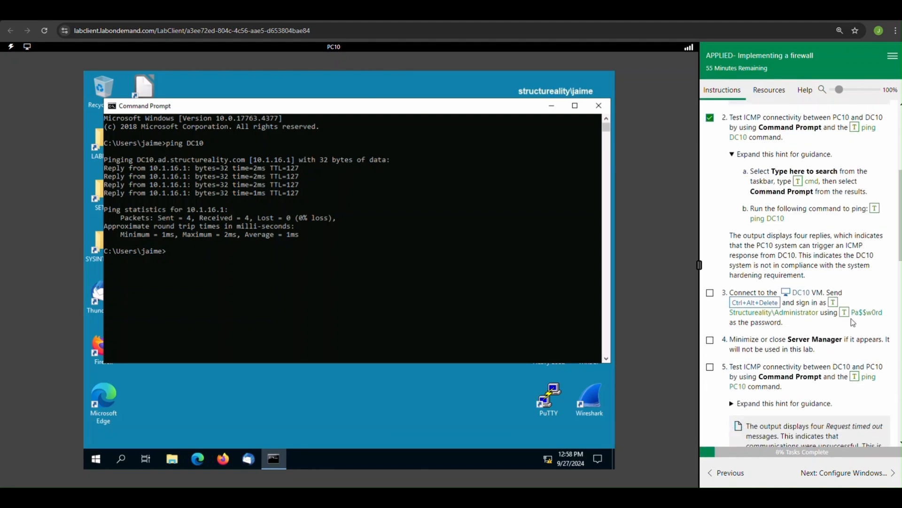
pyautogui.click(800, 297)
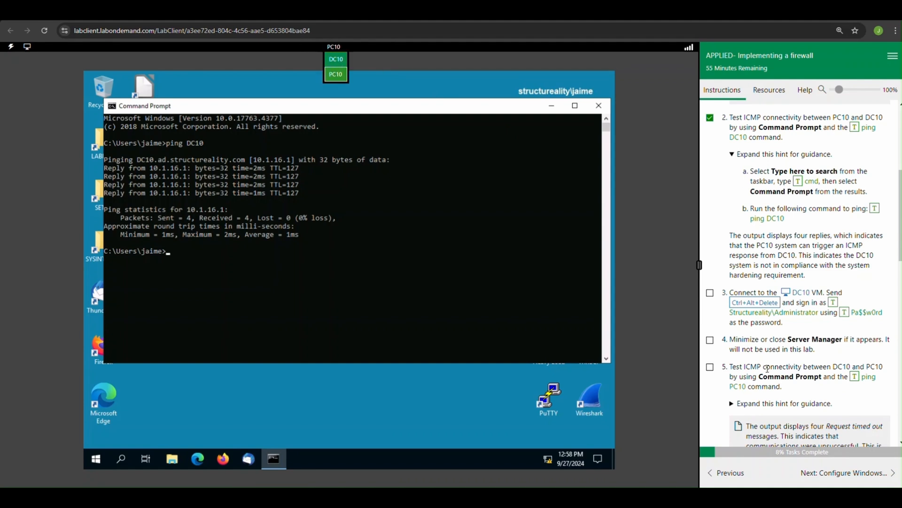
pyautogui.click(799, 297)
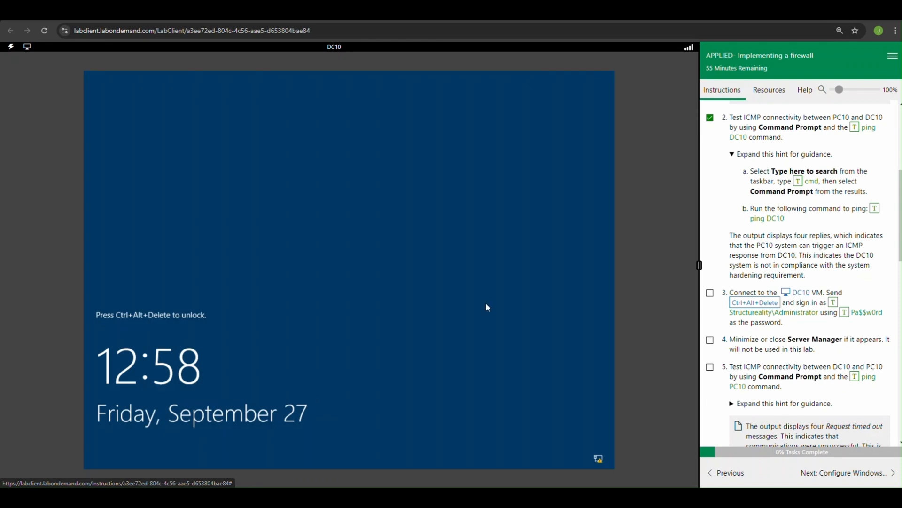
# Step: Sign in to DC10 as structureality\Administrator with the account password and mark task 3 as complete
pyautogui.click(768, 305)
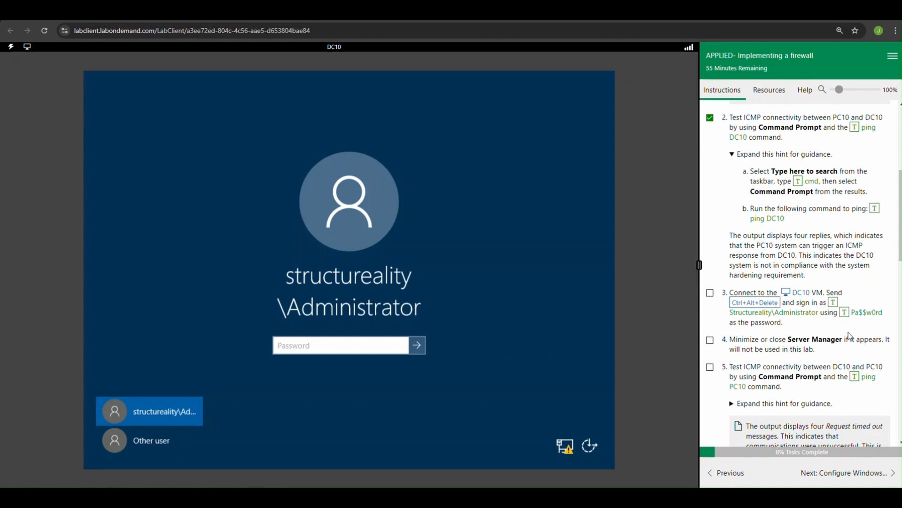
pyautogui.click(844, 314)
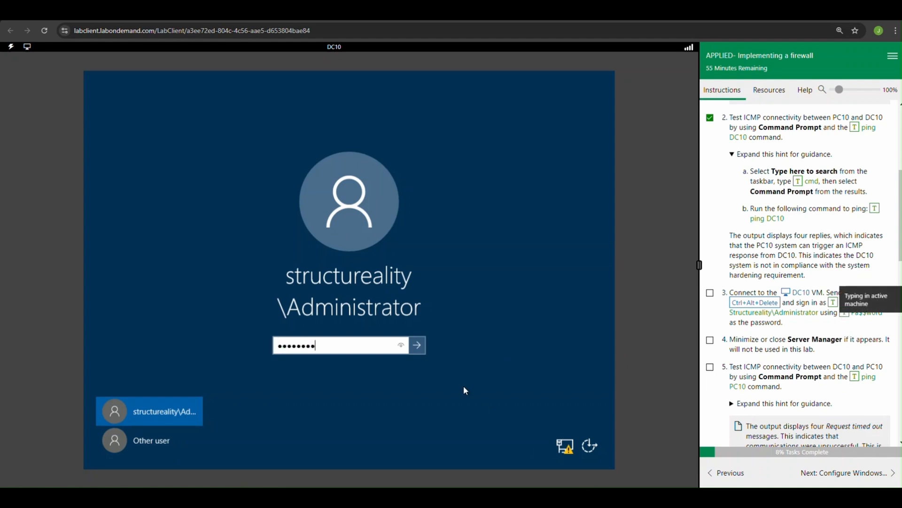
pyautogui.click(417, 346)
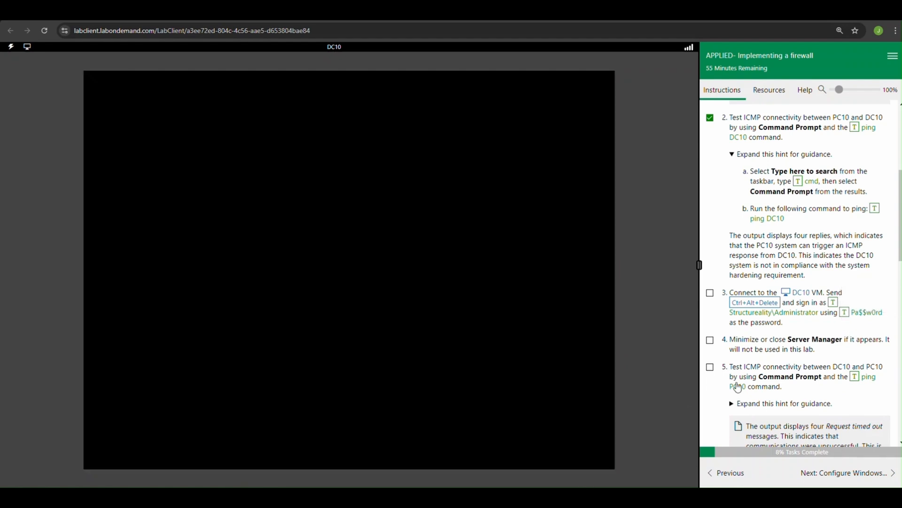
pyautogui.click(710, 293)
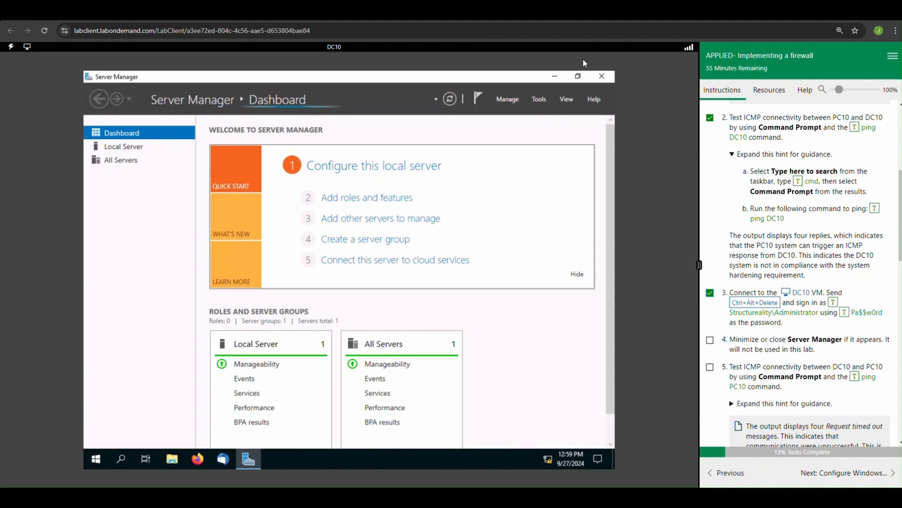
# Step: Minimize Server Manager and mark lab task 4 as complete
pyautogui.click(555, 79)
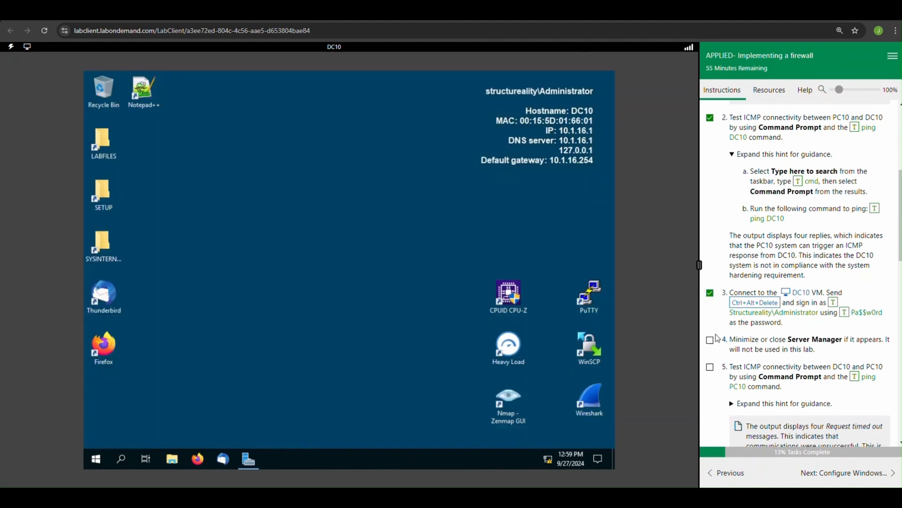
pyautogui.click(711, 339)
# Step: Expand the guidance for task 5 and open Command Prompt on DC10 by searching for cmd
pyautogui.scroll(-1, 762, 357)
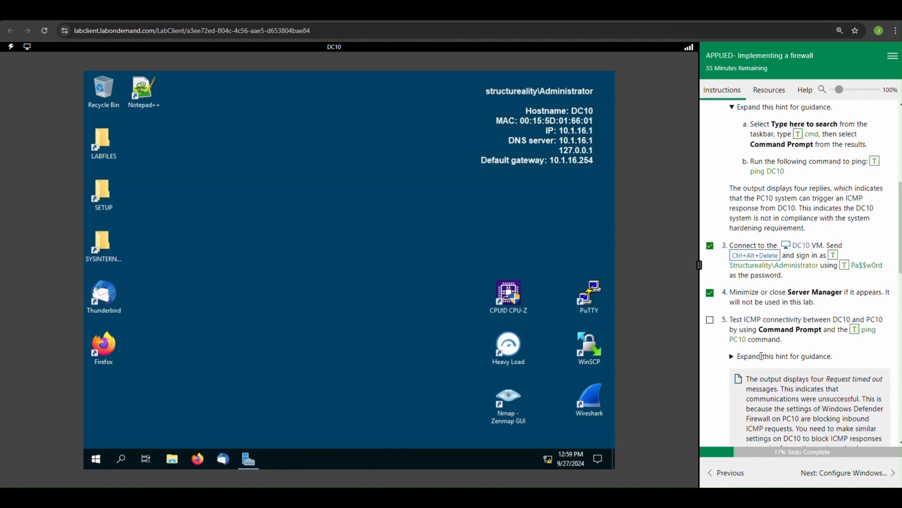
pyautogui.click(731, 357)
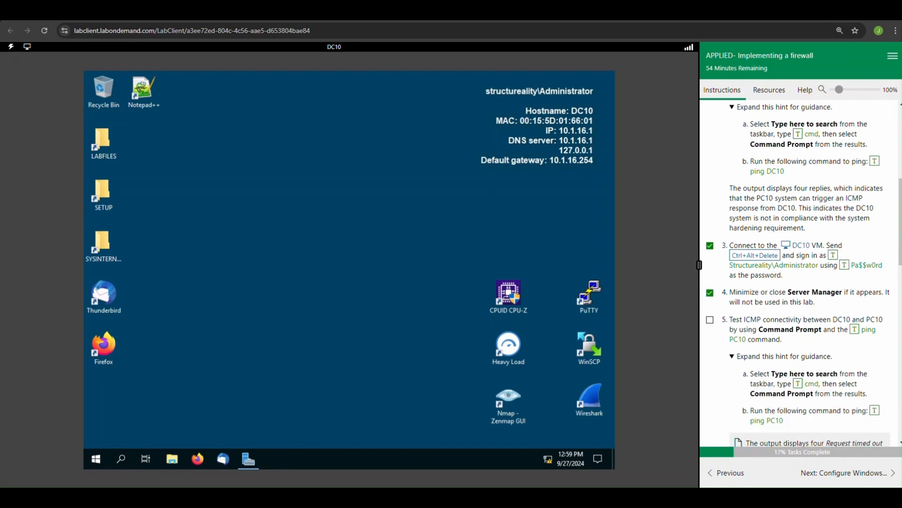
pyautogui.click(124, 459)
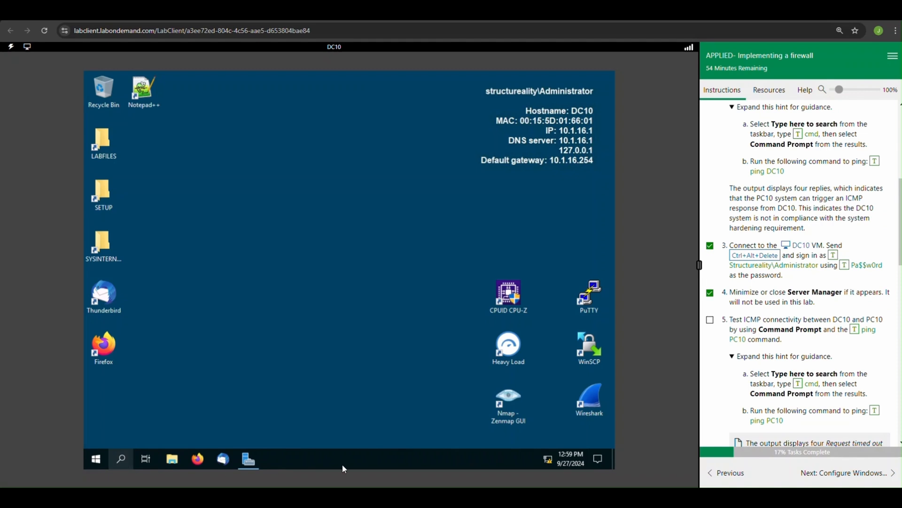
pyautogui.click(799, 384)
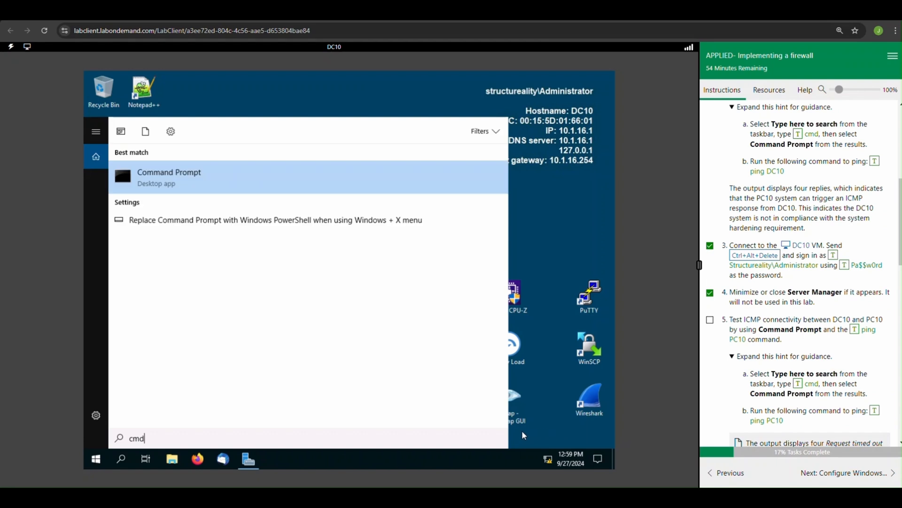
pyautogui.click(182, 176)
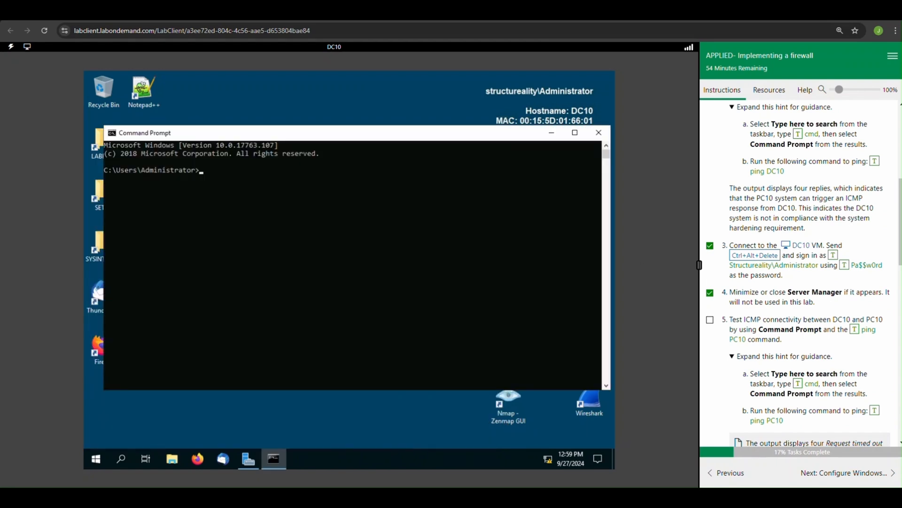
# Step: Run ping PC10 in Command Prompt and mark lab task 5 as complete
pyautogui.click(874, 413)
pyautogui.press('Return')
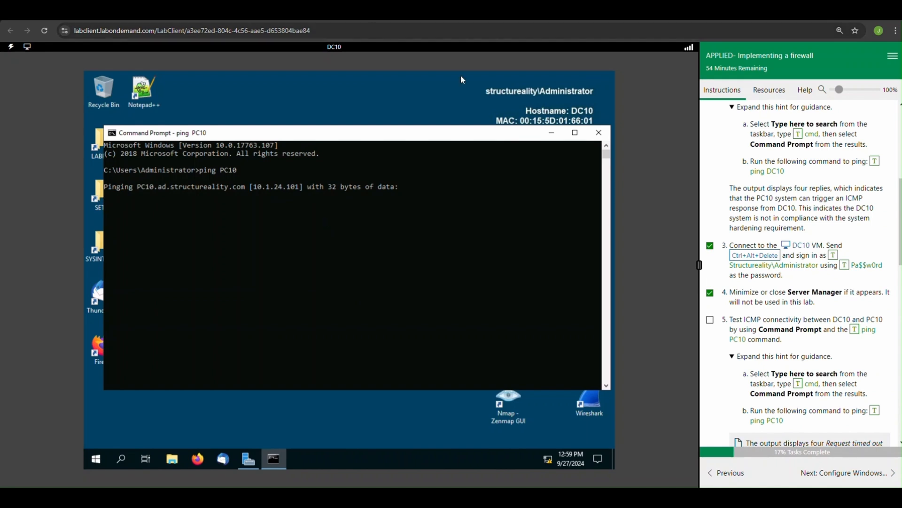
pyautogui.scroll(-1, 794, 335)
pyautogui.scroll(-2, 795, 335)
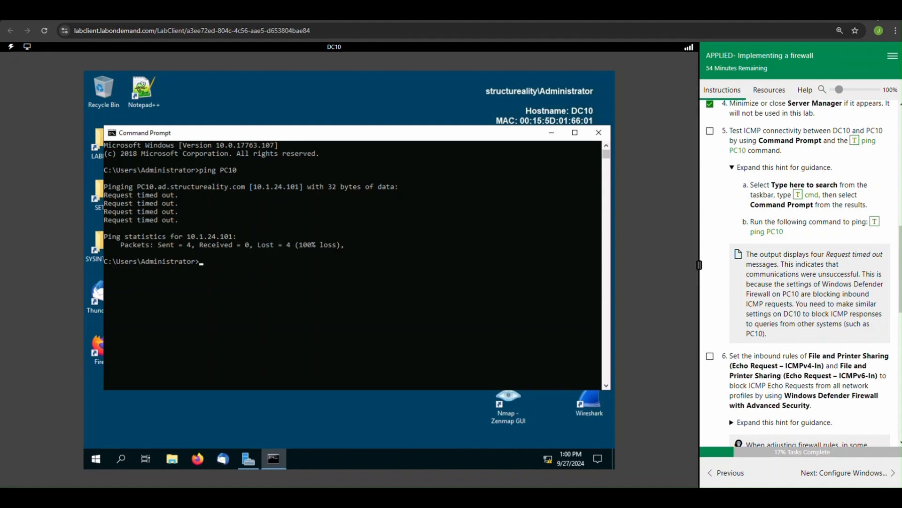
pyautogui.click(710, 132)
# Step: Expand the guidance for task 6, search for firewall on DC10, and open the advanced settings of Windows Defender Firewall
pyautogui.scroll(-3, 738, 278)
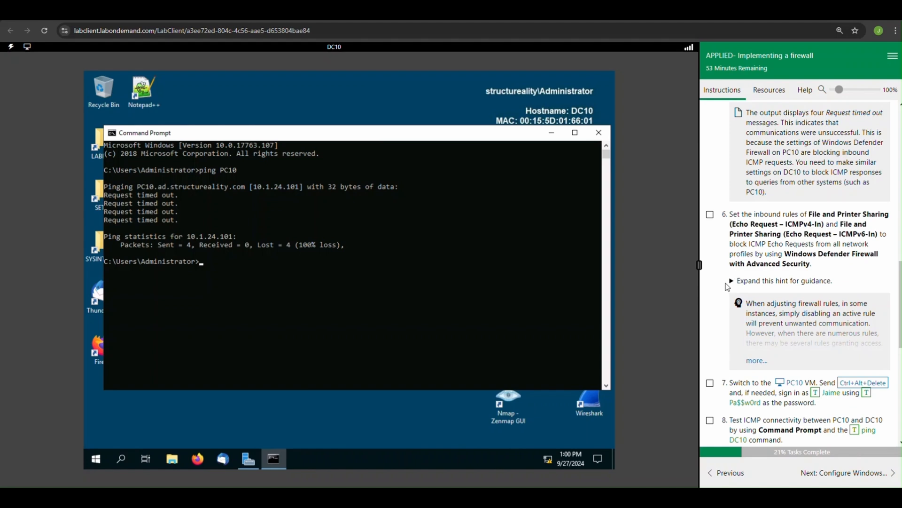
pyautogui.click(732, 282)
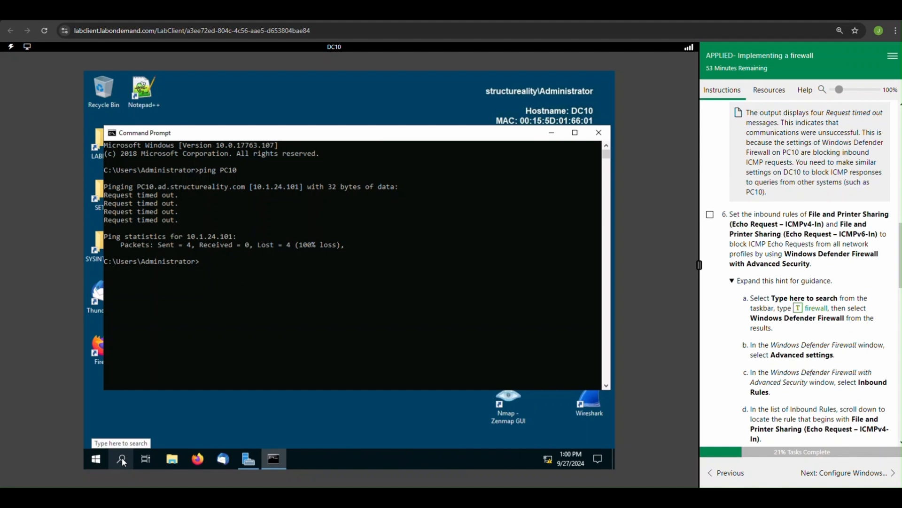
pyautogui.click(122, 459)
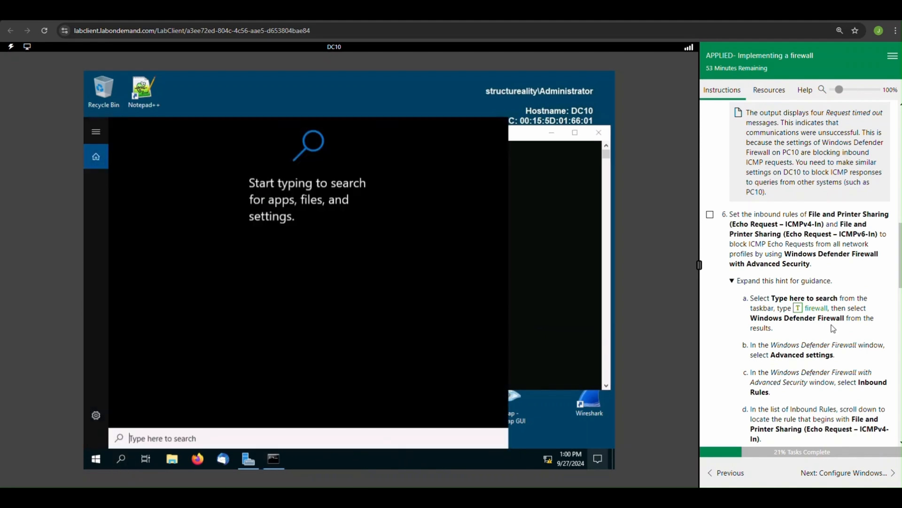
pyautogui.click(798, 308)
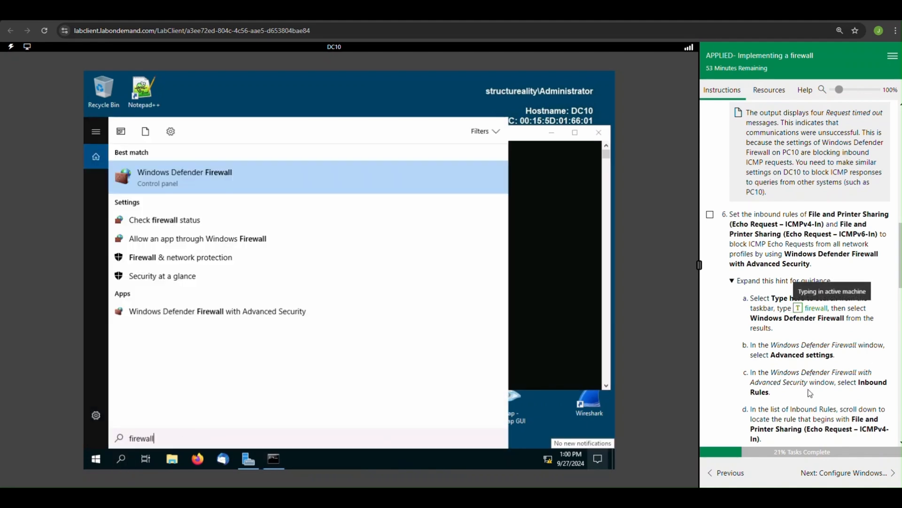
pyautogui.click(154, 174)
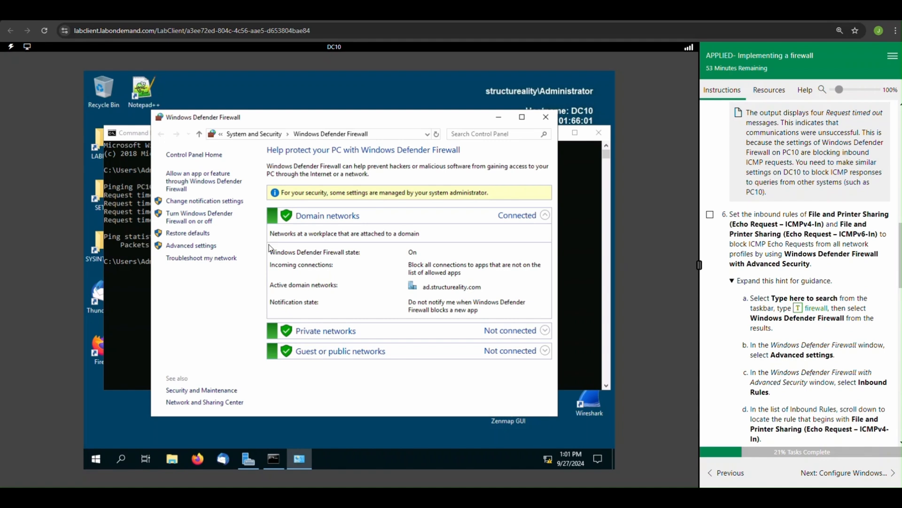
pyautogui.click(201, 248)
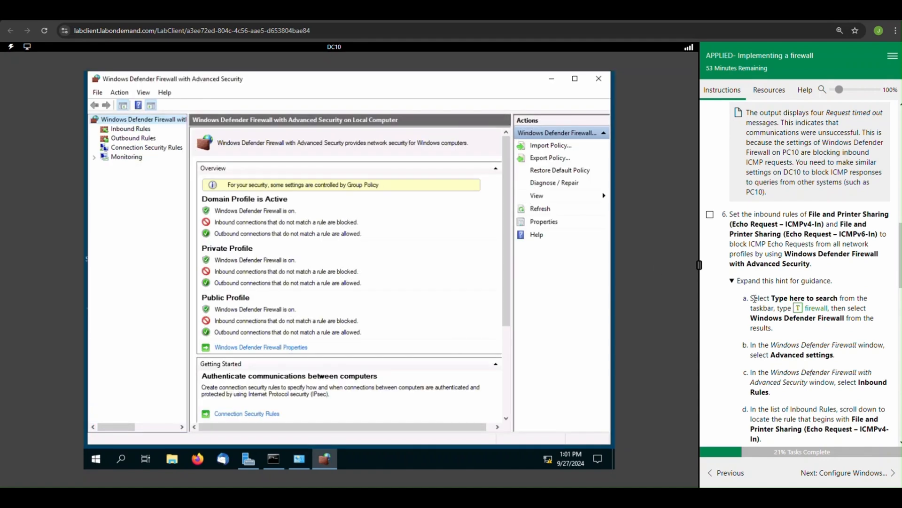
# Step: Display the firewall's Inbound Rules and widen the Name column to fit the full rule names
pyautogui.scroll(-4, 763, 339)
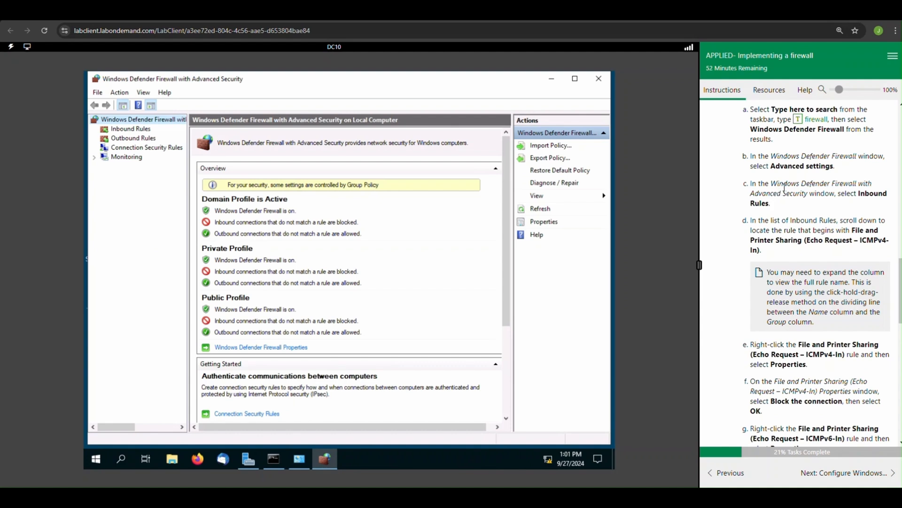
pyautogui.click(124, 131)
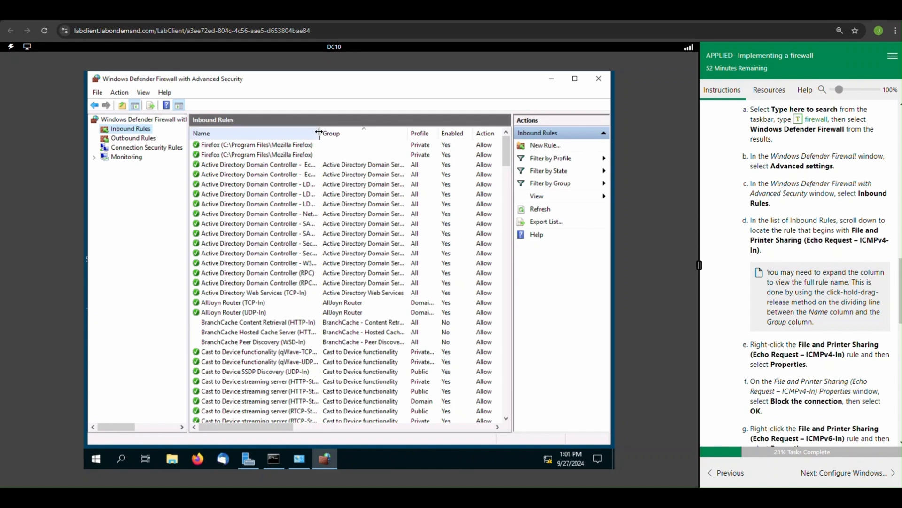
pyautogui.moveTo(319, 133); pyautogui.dragTo(389, 134)
# Step: Set the File and Printer Sharing (Echo Request - ICMPv4-In) inbound rule to block the connection
pyautogui.scroll(-4, 262, 332)
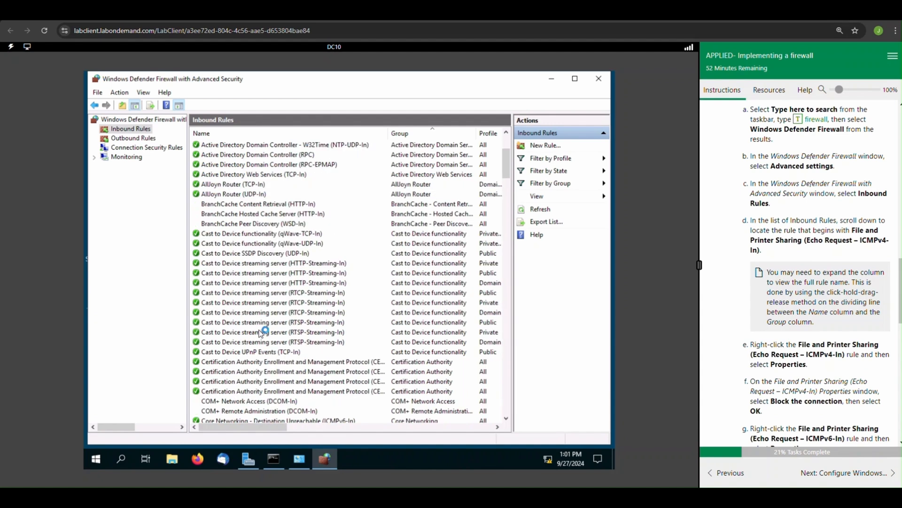
pyautogui.scroll(-2, 262, 332)
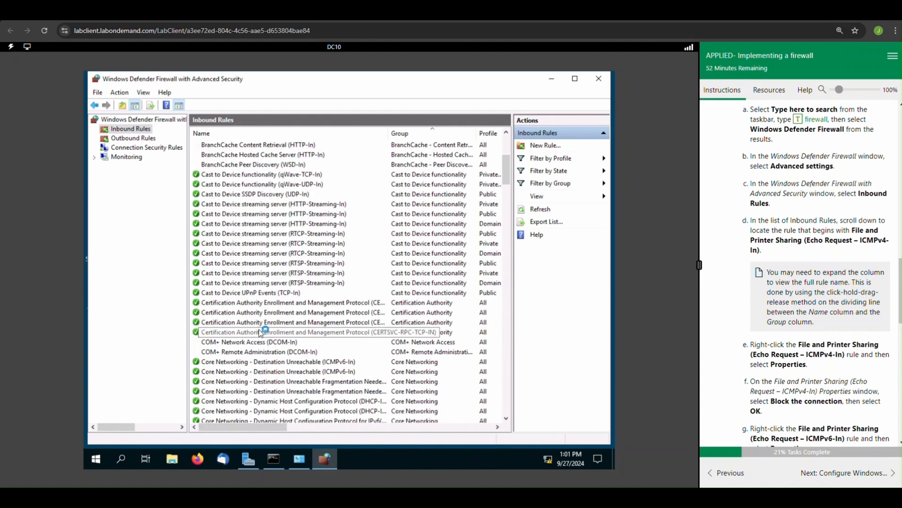
pyautogui.scroll(-18, 261, 332)
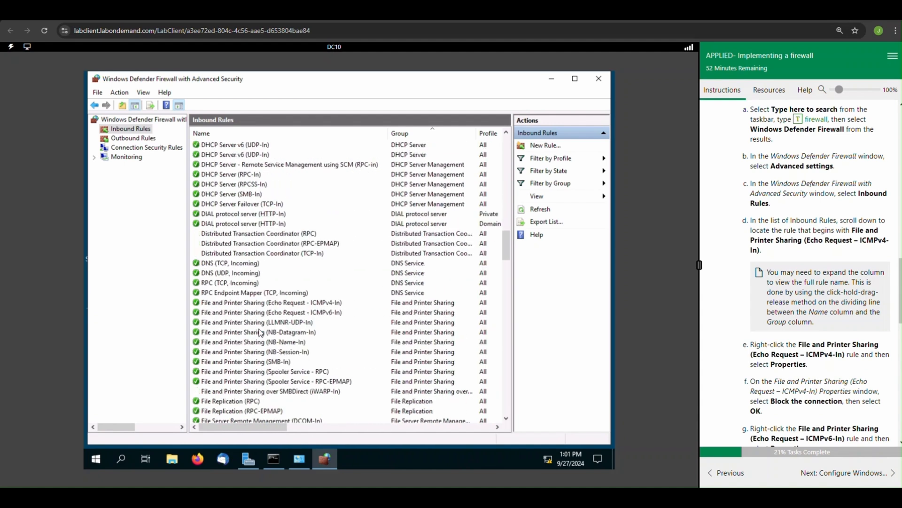
pyautogui.scroll(-10, 261, 332)
pyautogui.scroll(12, 261, 332)
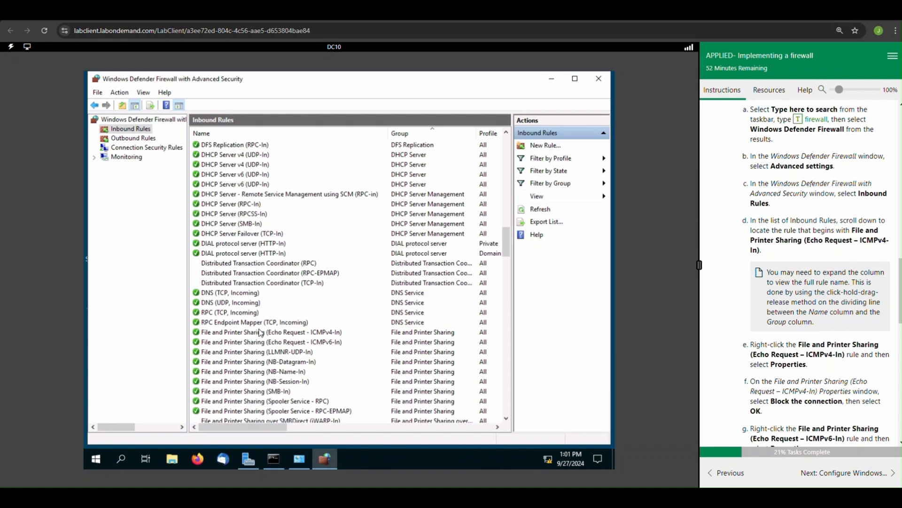
pyautogui.scroll(-4, 262, 333)
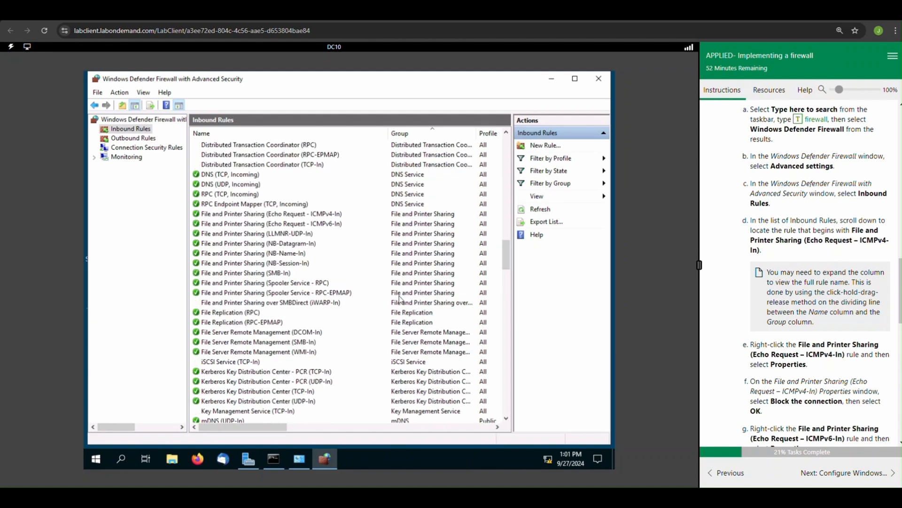
pyautogui.click(326, 216)
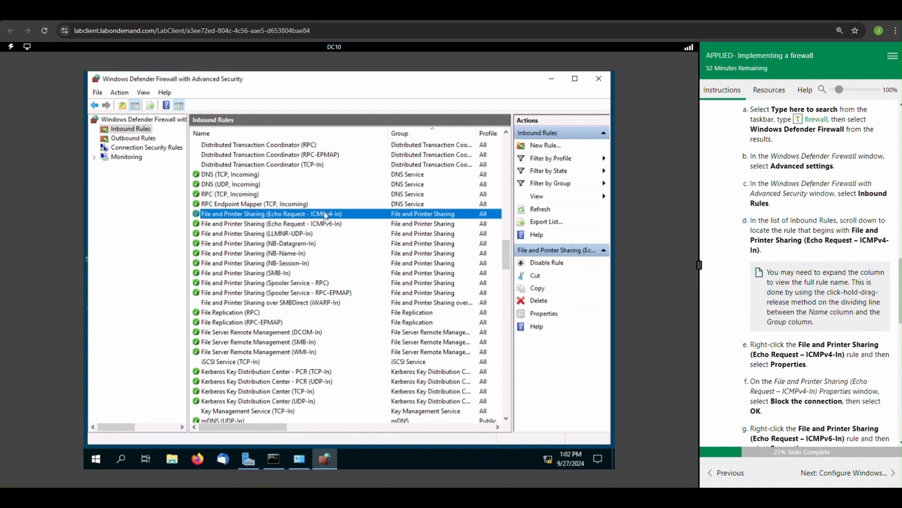
pyautogui.rightClick(325, 213)
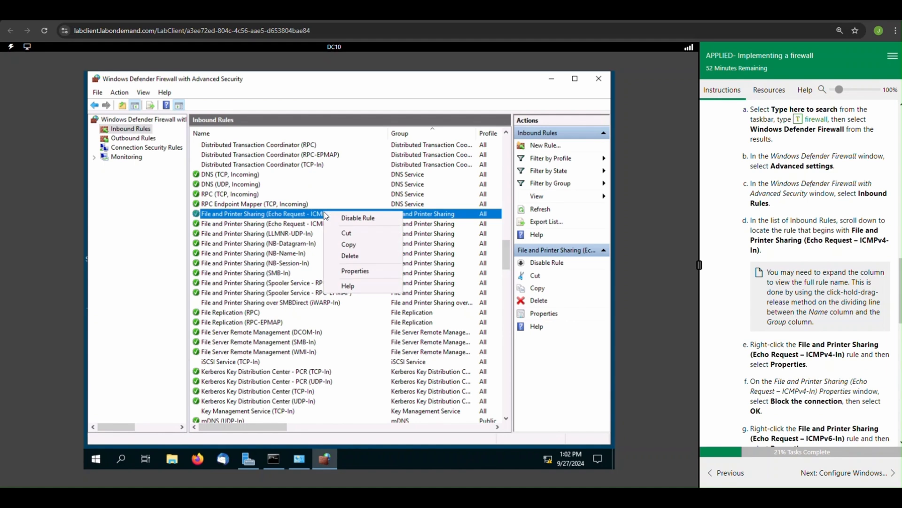
pyautogui.click(348, 272)
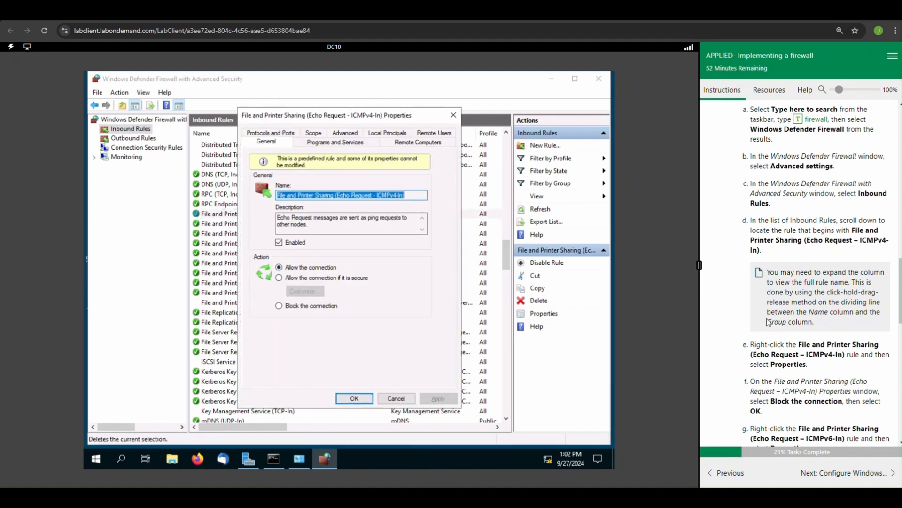
pyautogui.scroll(-3, 758, 320)
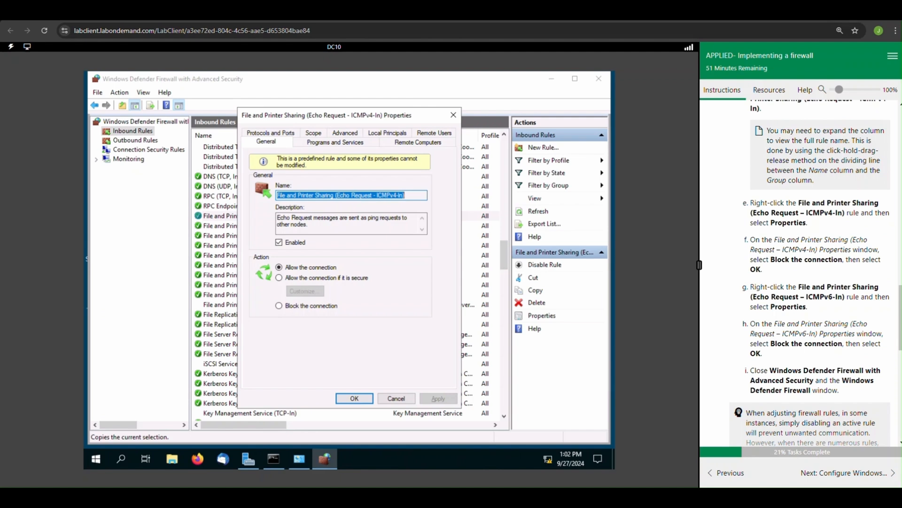
pyautogui.click(279, 307)
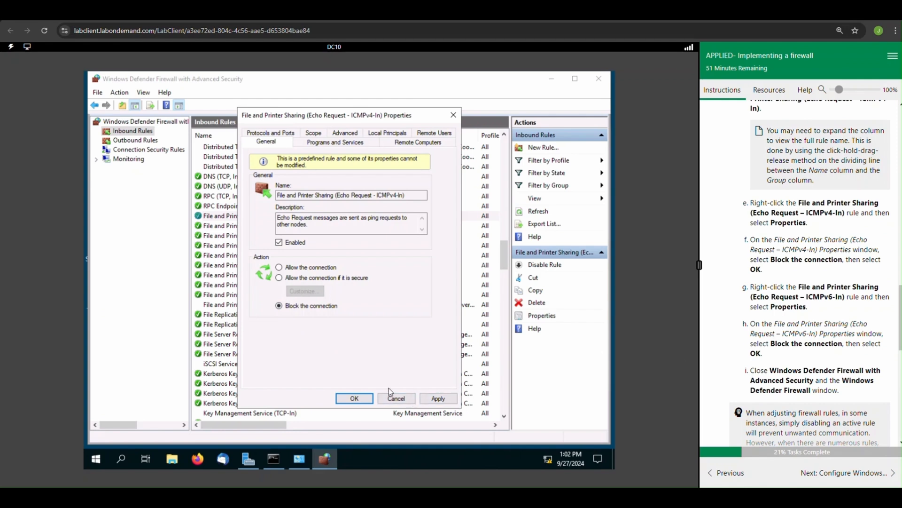
pyautogui.click(354, 398)
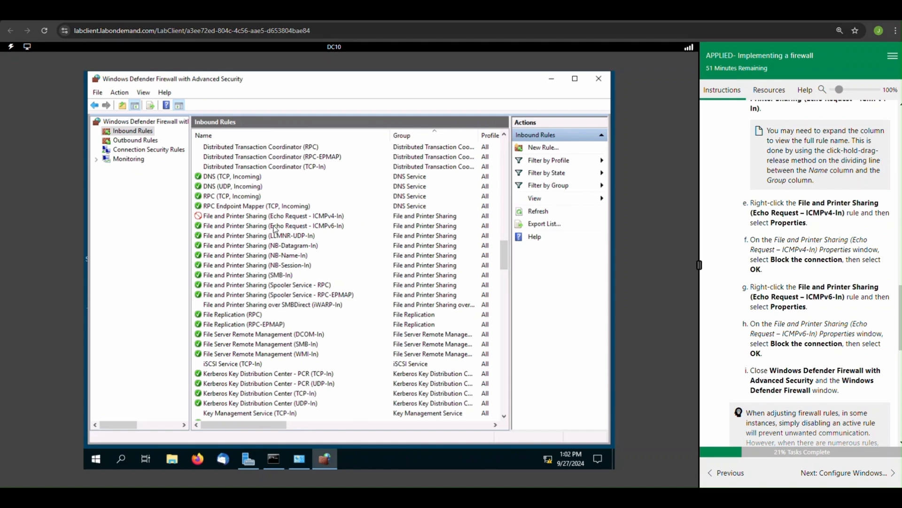
# Step: Set the File and Printer Sharing (Echo Request - ICMPv6-In) inbound rule to block the connection
pyautogui.click(266, 229)
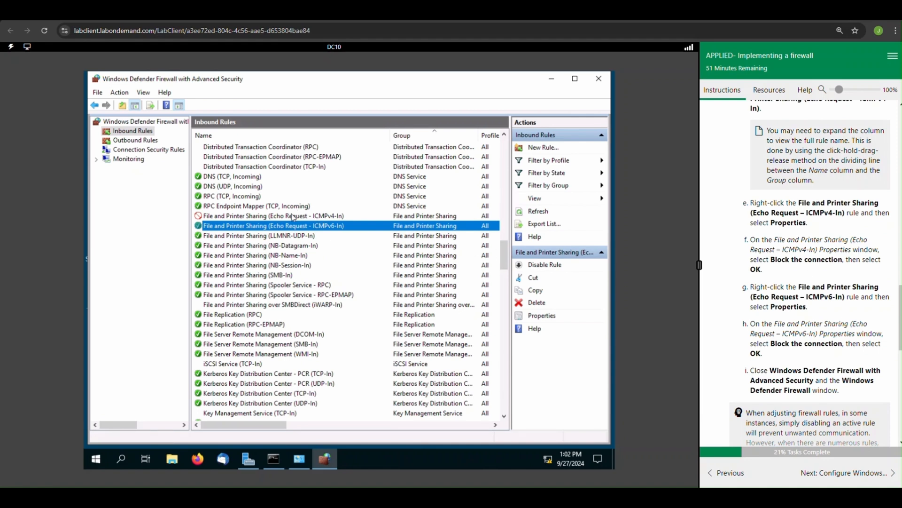
pyautogui.rightClick(282, 225)
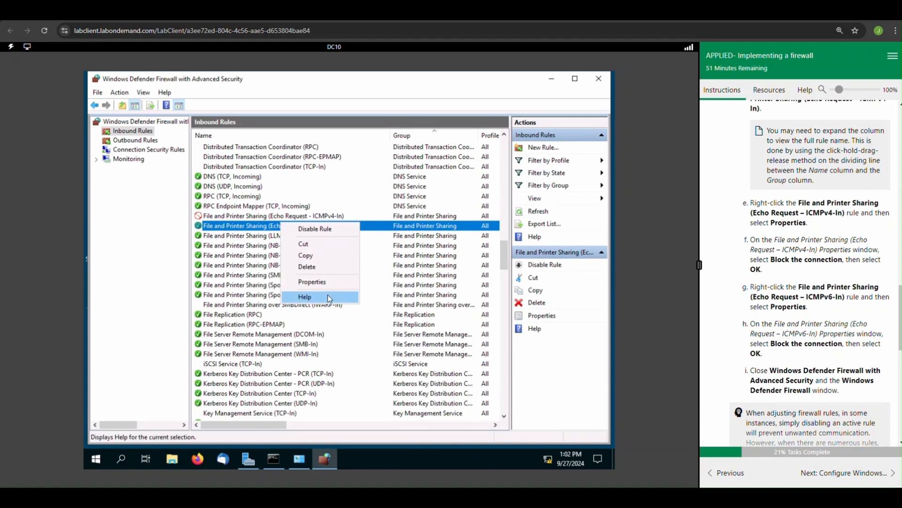
pyautogui.click(317, 280)
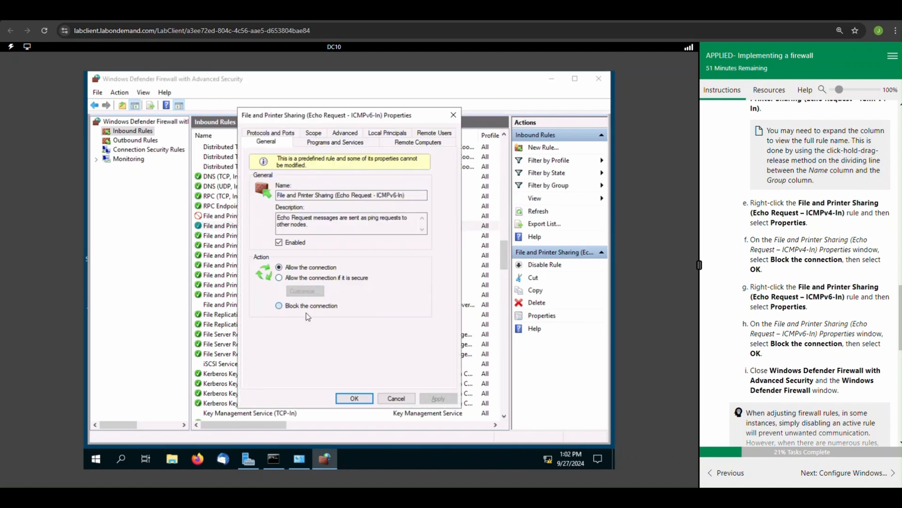
pyautogui.click(306, 306)
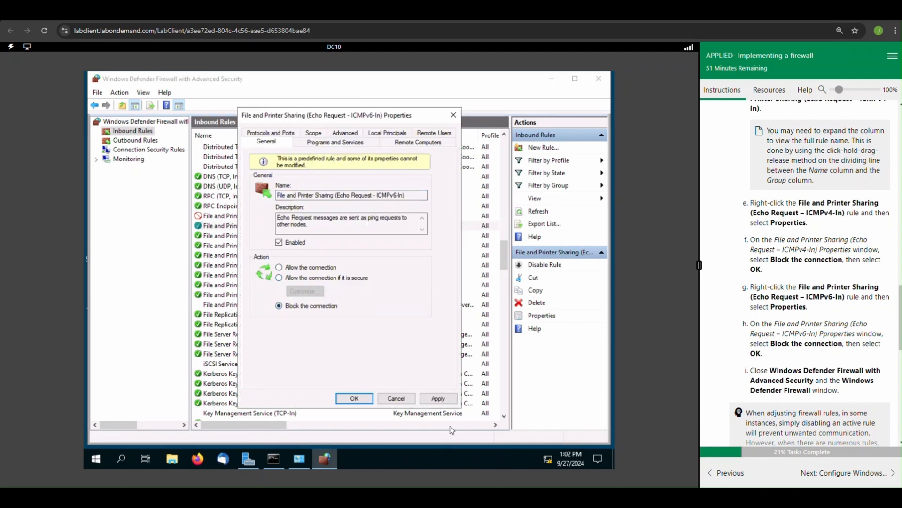
pyautogui.click(433, 400)
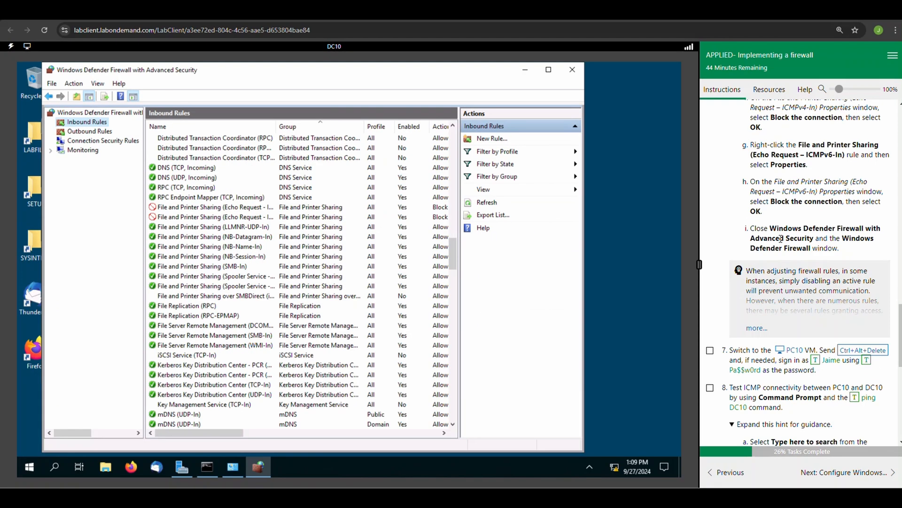
# Step: Close the Windows Defender Firewall with Advanced Security window and the Windows Defender Firewall window on DC10
pyautogui.scroll(1, 780, 239)
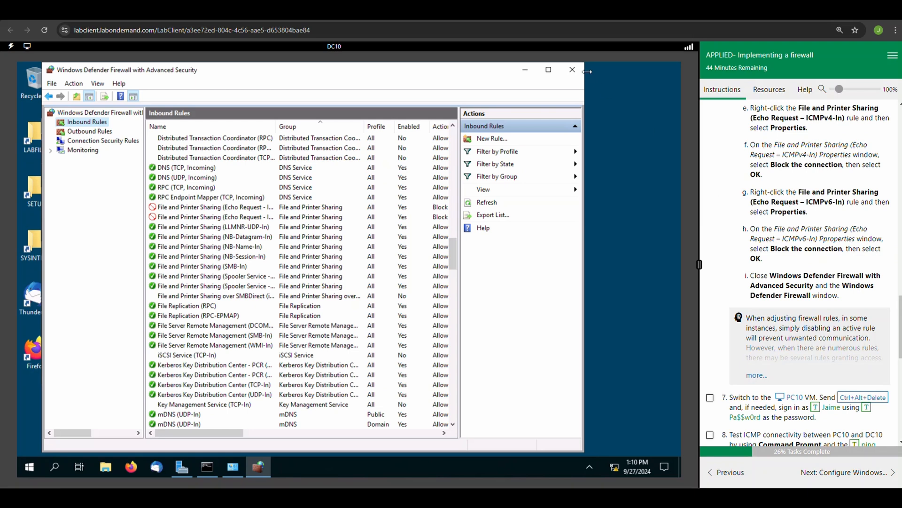
pyautogui.click(573, 70)
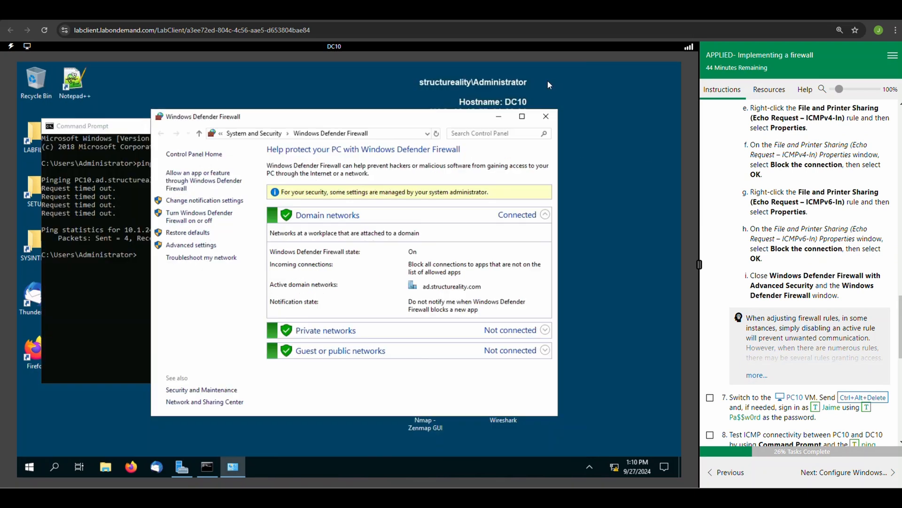
pyautogui.click(545, 117)
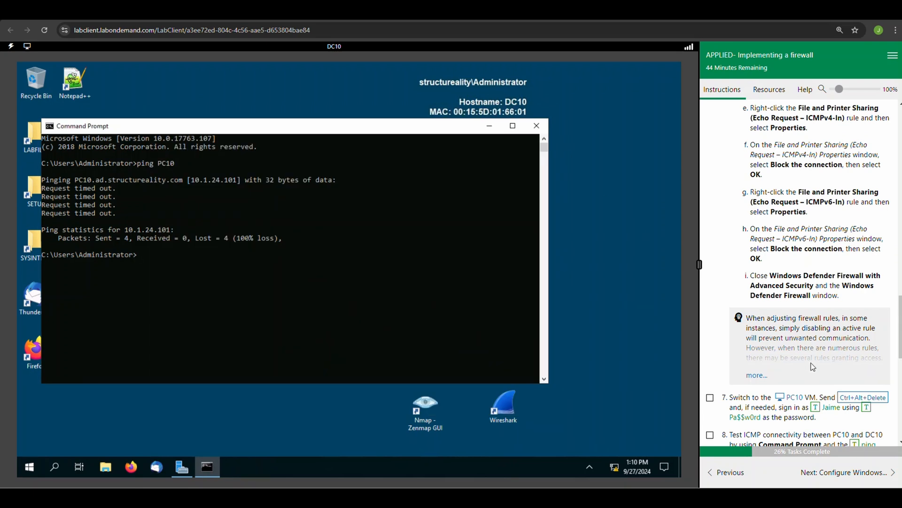
# Step: Switch to the PC10 VM and mark lab task 7 as complete
pyautogui.scroll(-1, 812, 367)
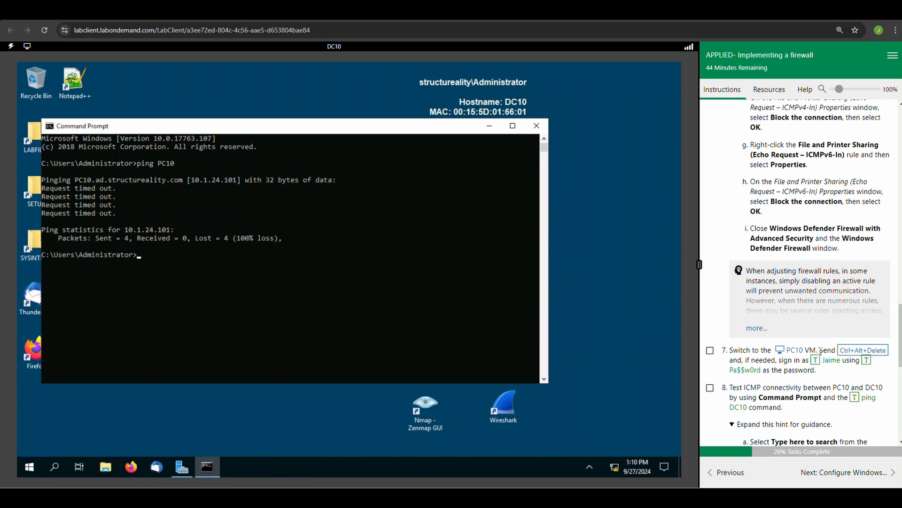
pyautogui.click(799, 351)
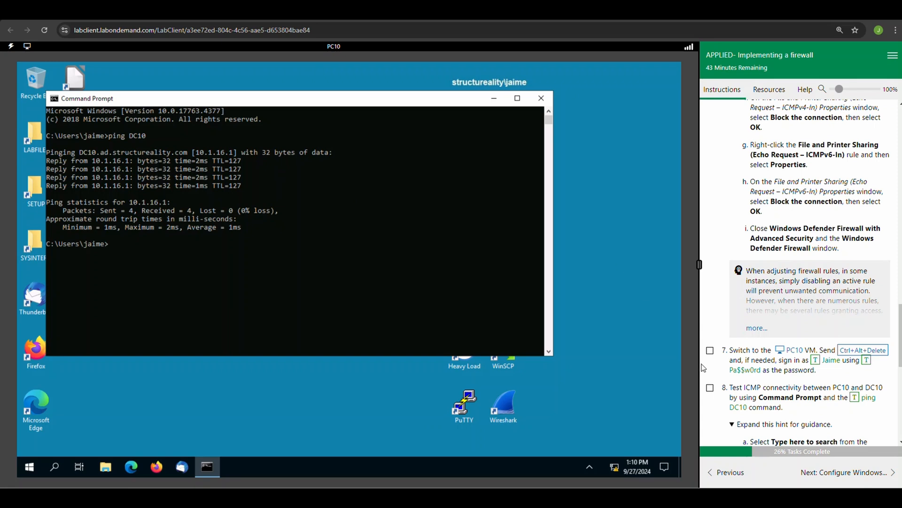
pyautogui.click(711, 351)
pyautogui.scroll(-1, 732, 371)
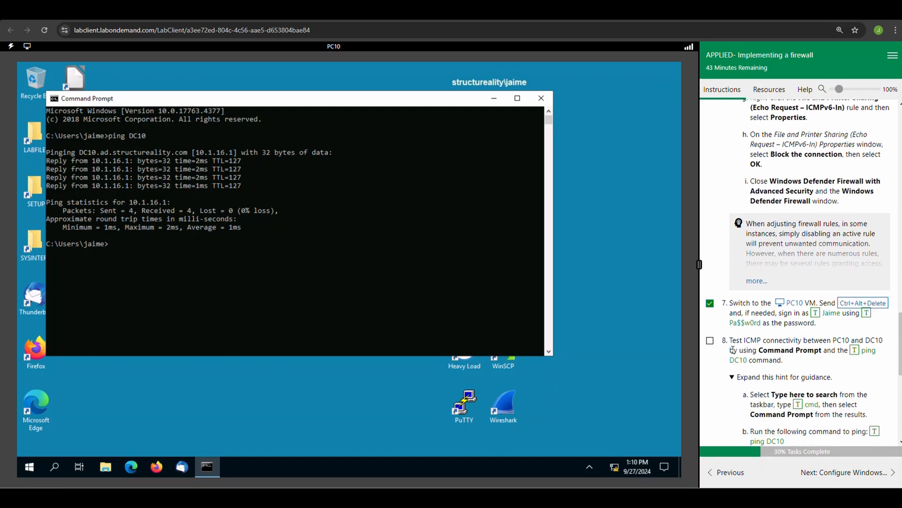
# Step: Search for cmd on PC10 and return to the already open Command Prompt window
pyautogui.scroll(-1, 733, 350)
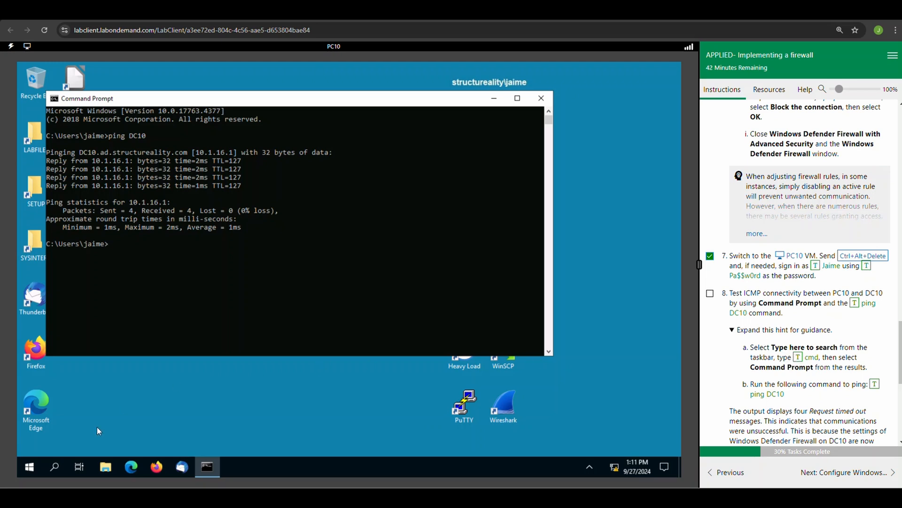
pyautogui.click(49, 468)
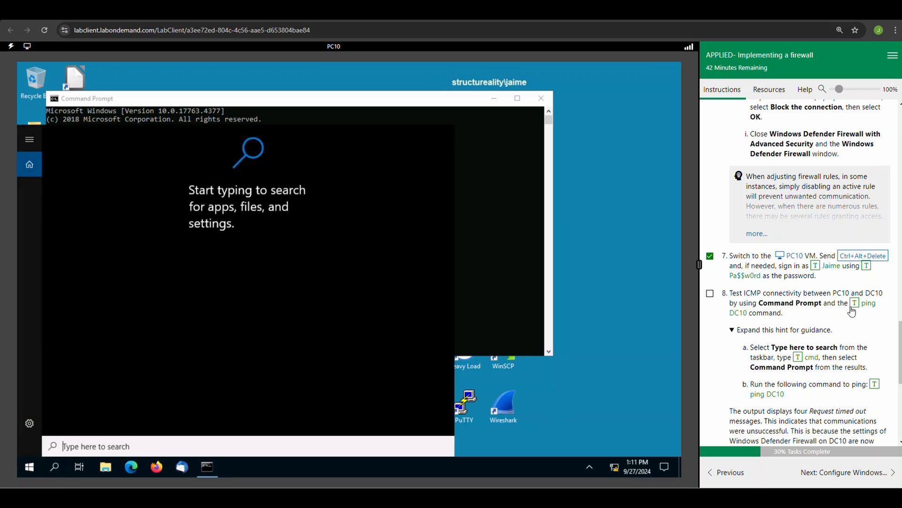
pyautogui.click(801, 359)
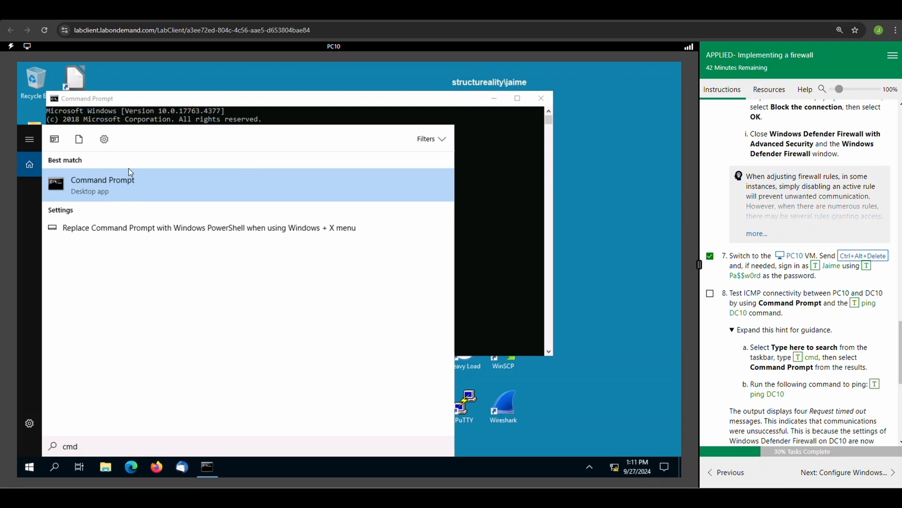
pyautogui.click(239, 103)
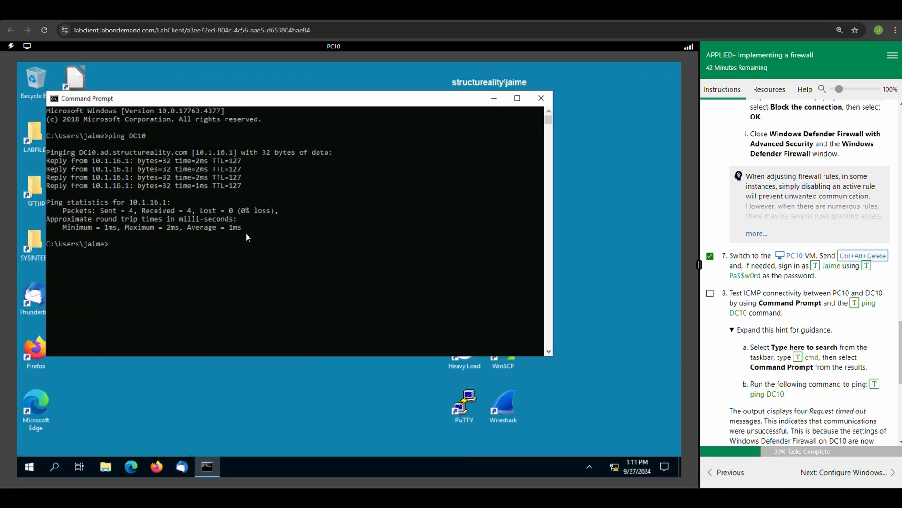
# Step: Run ping DC10 in Command Prompt on PC10 and mark lab task 8 as complete
pyautogui.click(873, 385)
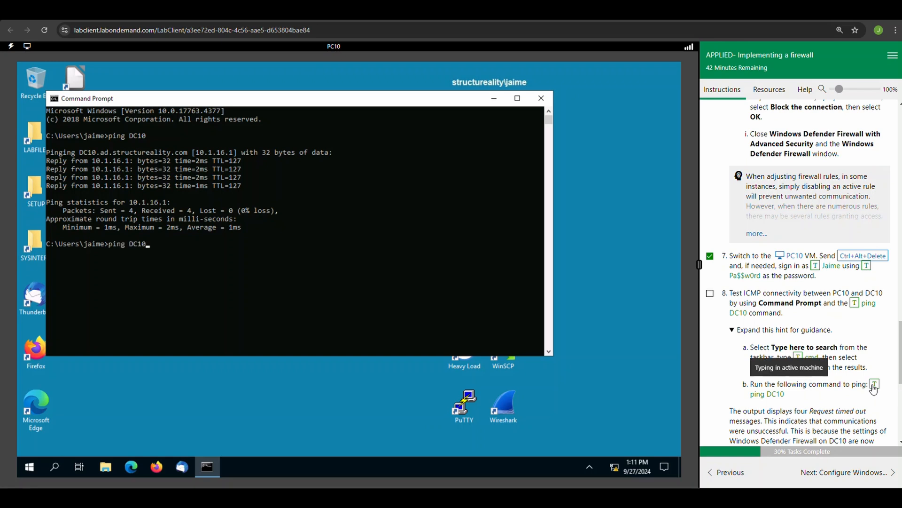
pyautogui.click(164, 276)
pyautogui.press('Escape')
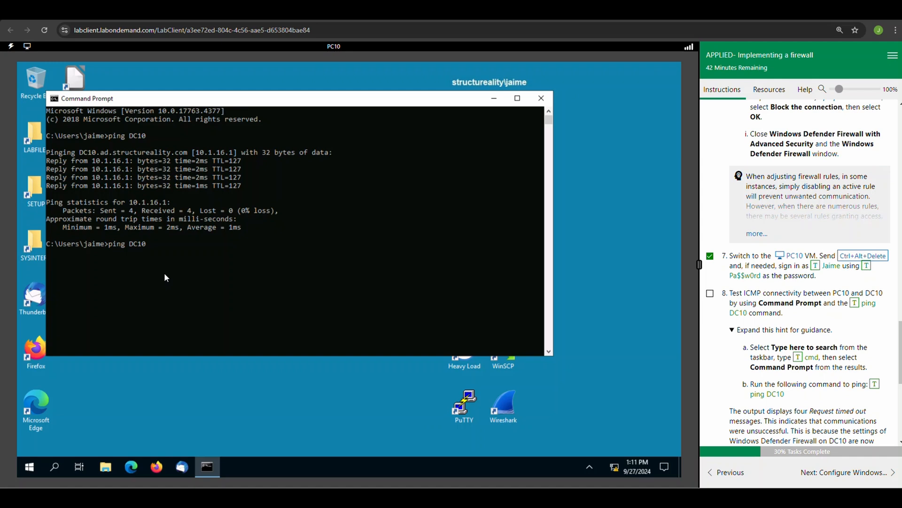
pyautogui.press('Return')
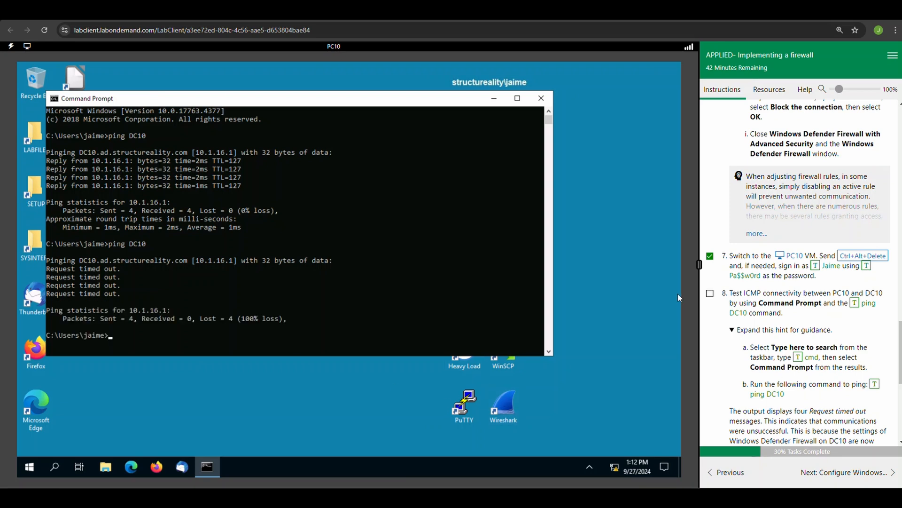
pyautogui.click(710, 294)
# Step: Answer the question on stopping unwanted communications with "Defining a deny rule" and score it
pyautogui.scroll(-3, 724, 317)
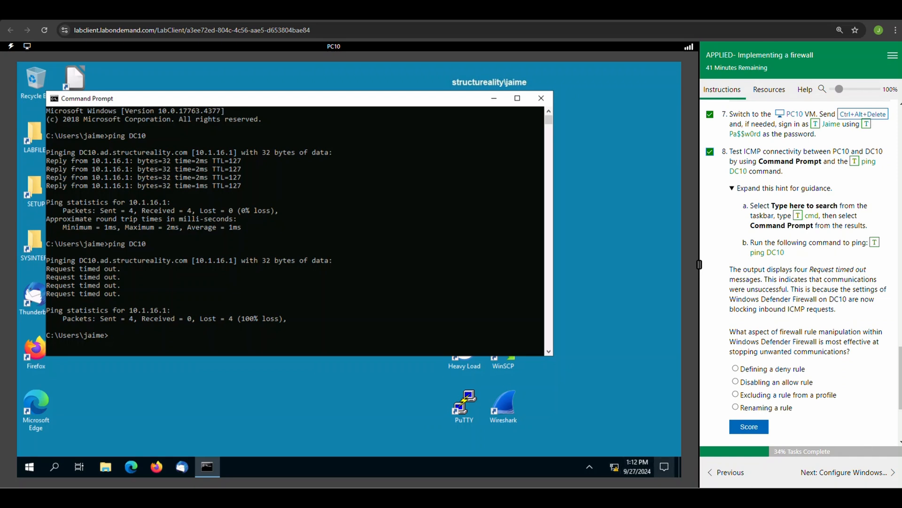
pyautogui.click(780, 372)
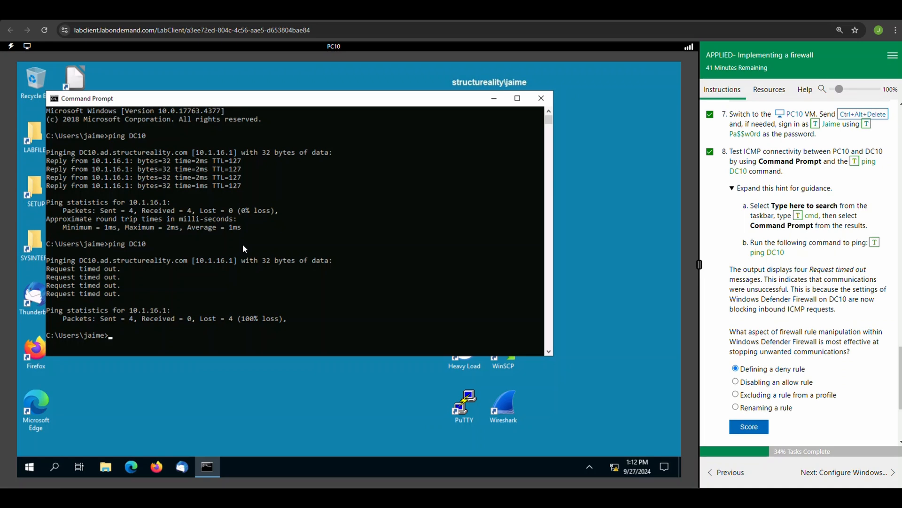
pyautogui.click(750, 426)
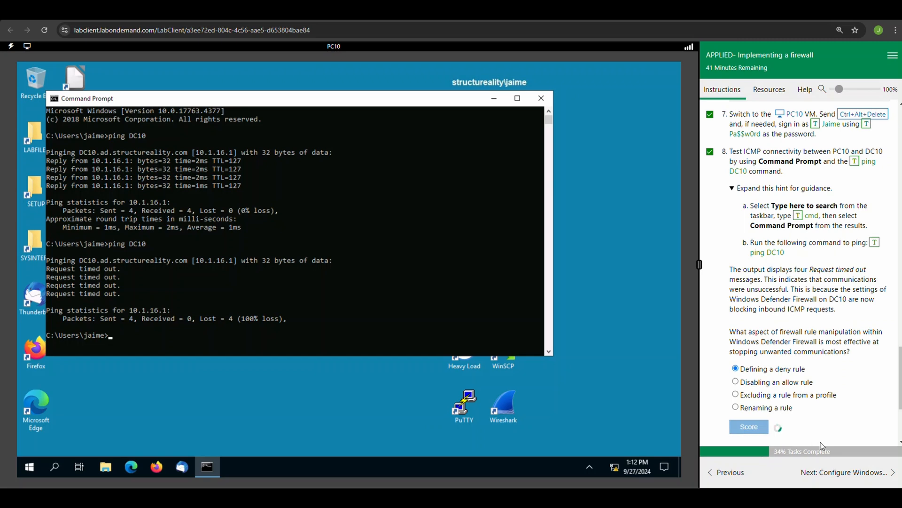
# Step: Mark the Check your work item on blocking ICMP communications on DC10 as complete and return to the start of the exercise instructions
pyautogui.scroll(-3, 818, 432)
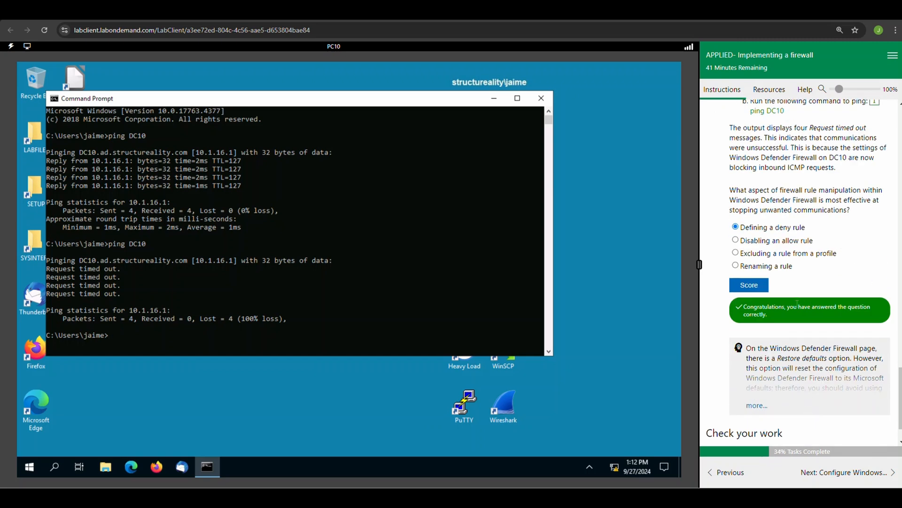
pyautogui.scroll(-1, 804, 323)
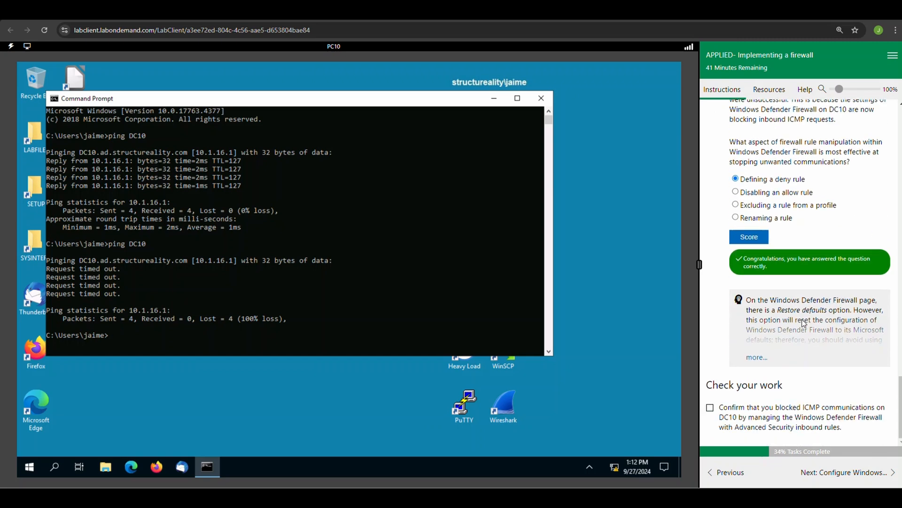
pyautogui.click(710, 408)
pyautogui.press('Home')
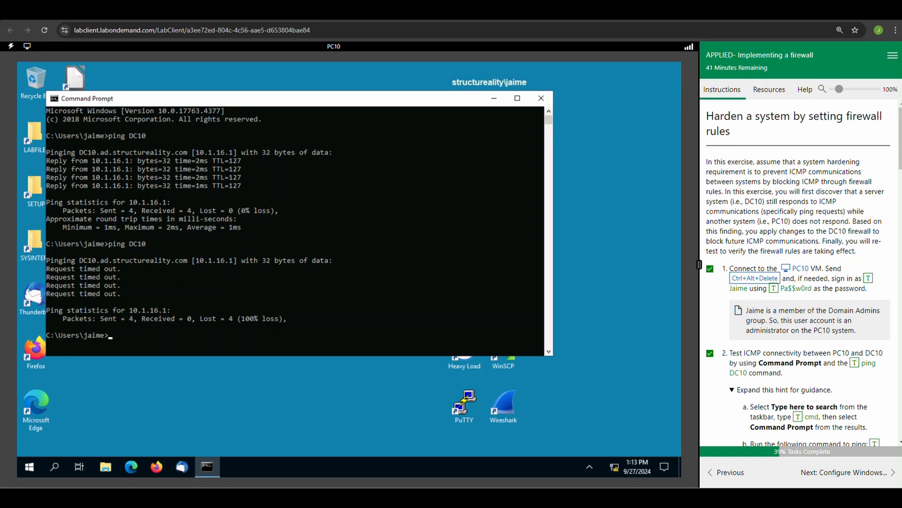
# Step: Go to the exercise on managing shared folder access, mark task 1 complete, and expand the hint for sharing C:\LABFILES
pyautogui.click(836, 473)
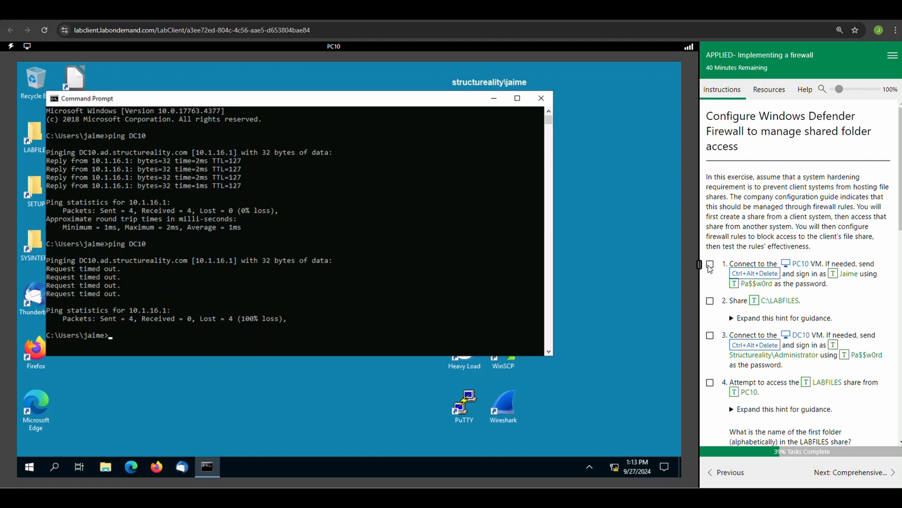
pyautogui.click(710, 265)
pyautogui.click(732, 319)
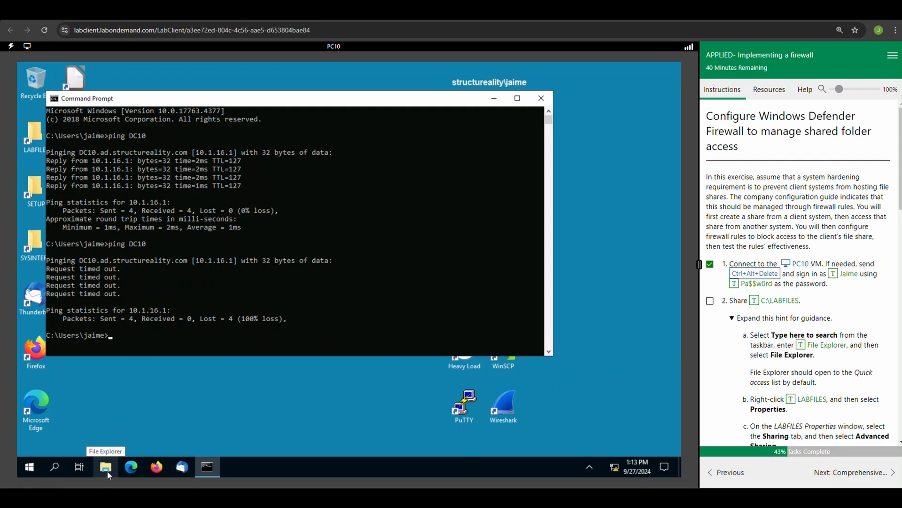
# Step: Search for File Explorer on PC10 and open it
pyautogui.click(58, 467)
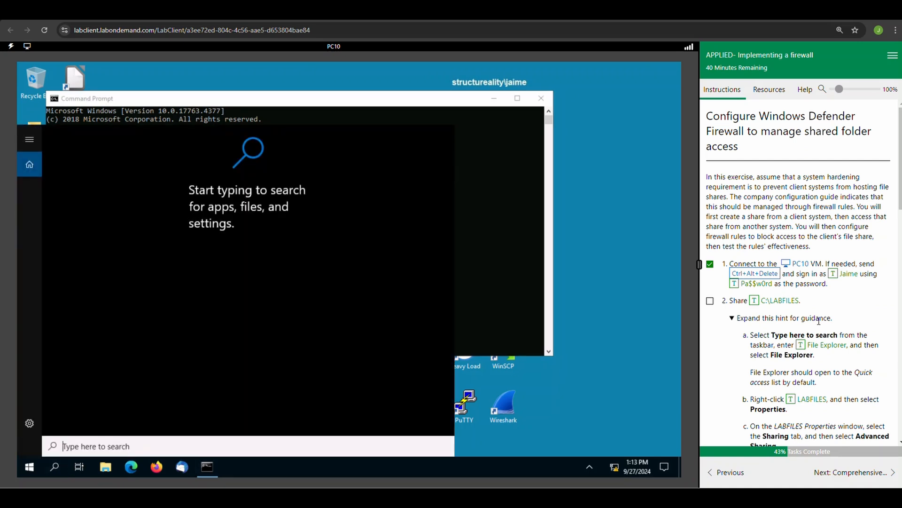
pyautogui.click(802, 348)
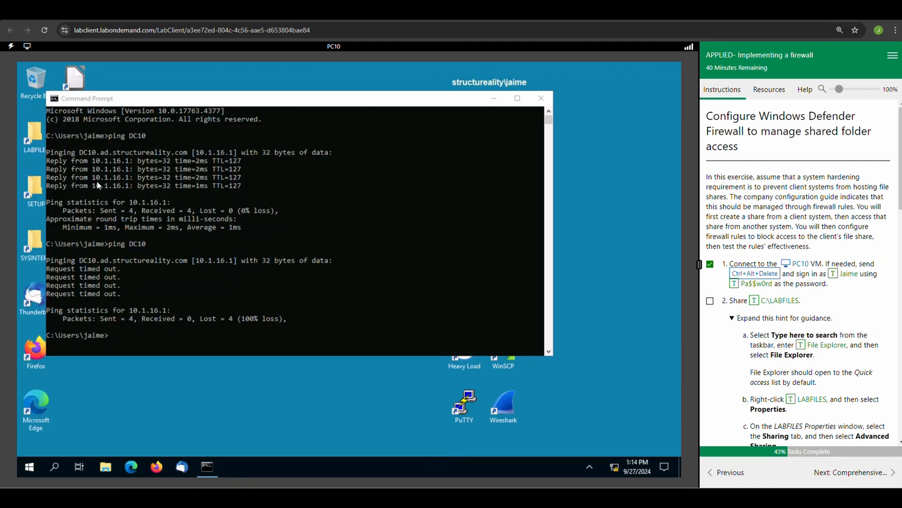
pyautogui.click(95, 186)
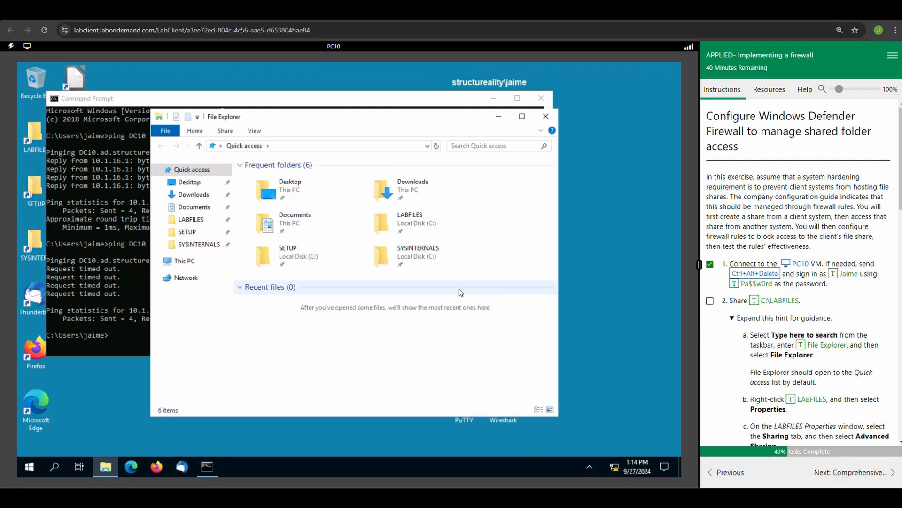
# Step: Share the LABFILES folder on PC10 through advanced sharing with the share name LABFILES, and close its properties
pyautogui.rightClick(406, 221)
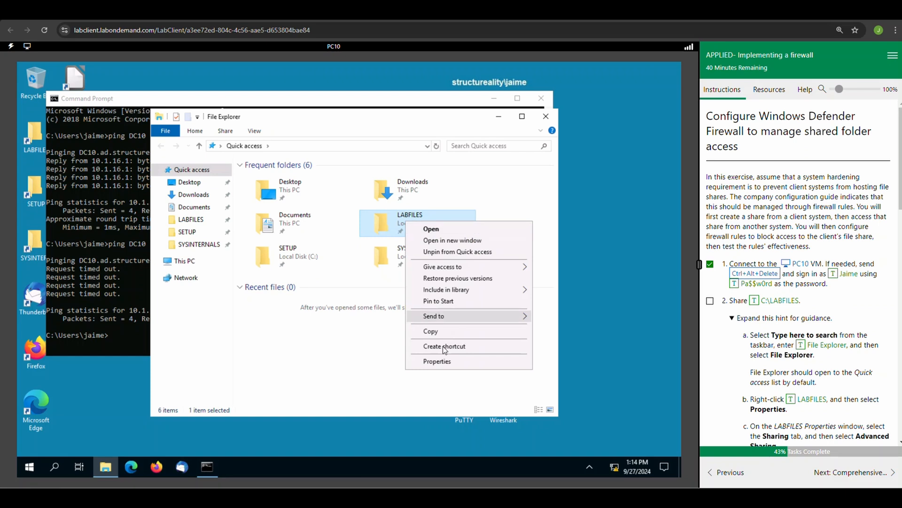
pyautogui.click(443, 360)
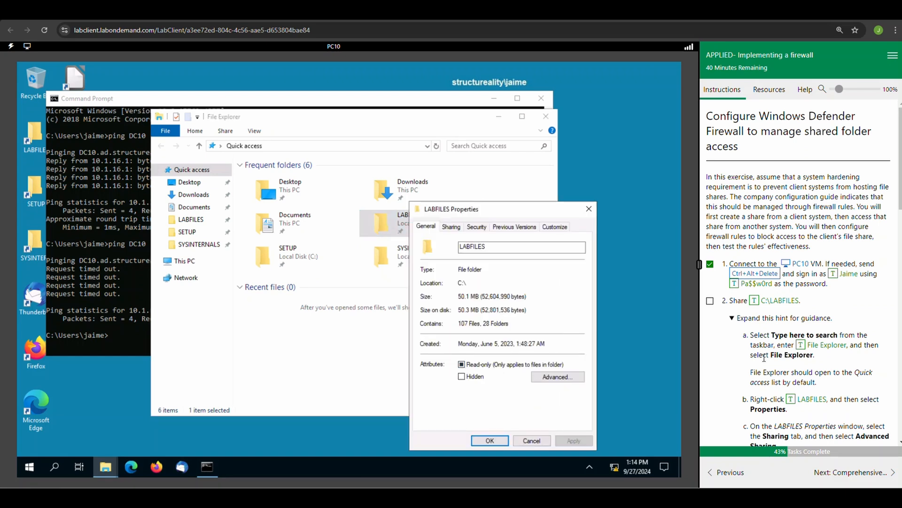
pyautogui.scroll(-2, 763, 350)
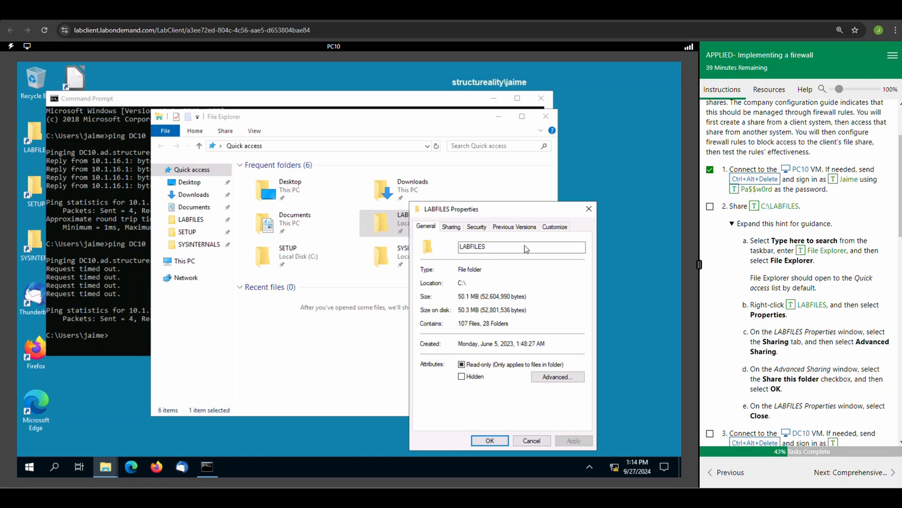
pyautogui.click(453, 228)
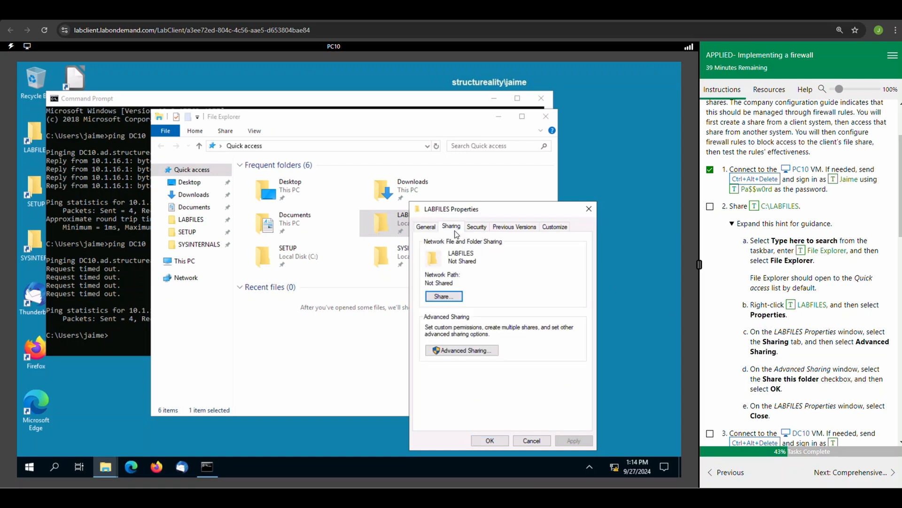
pyautogui.click(454, 350)
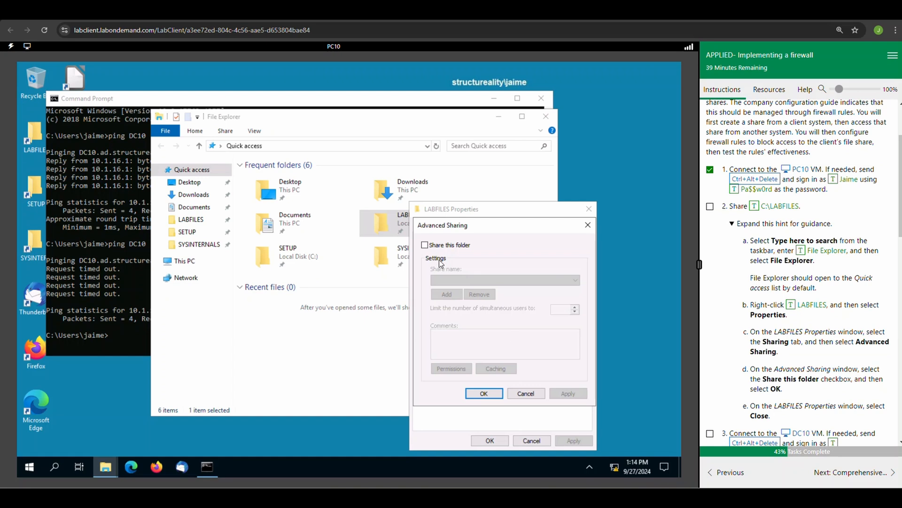
pyautogui.click(425, 245)
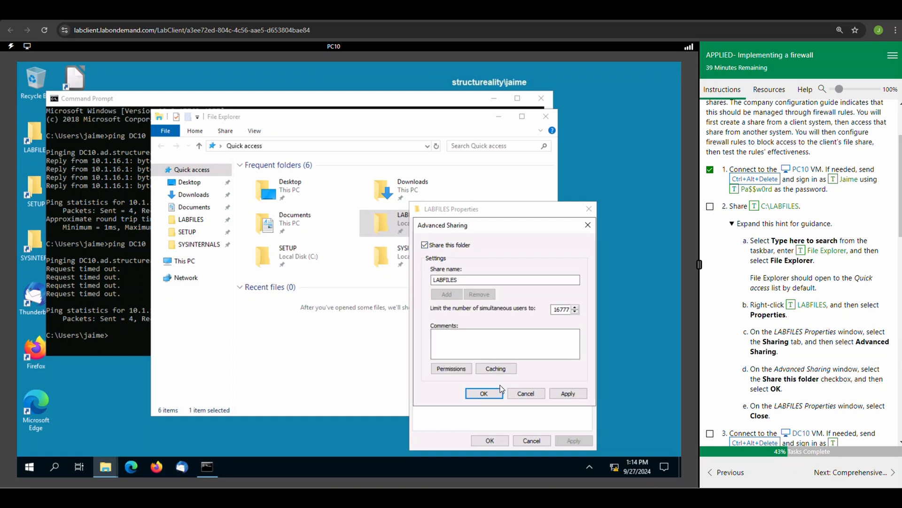
pyautogui.click(484, 393)
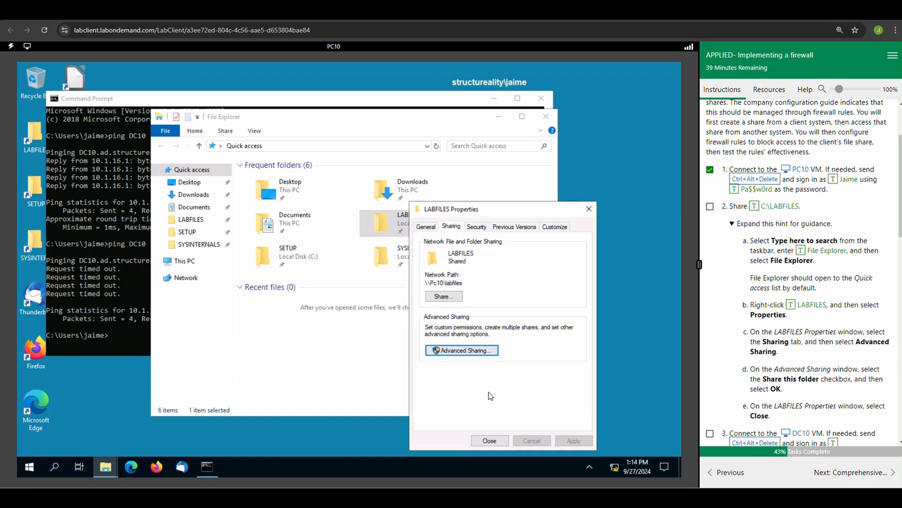
pyautogui.click(484, 440)
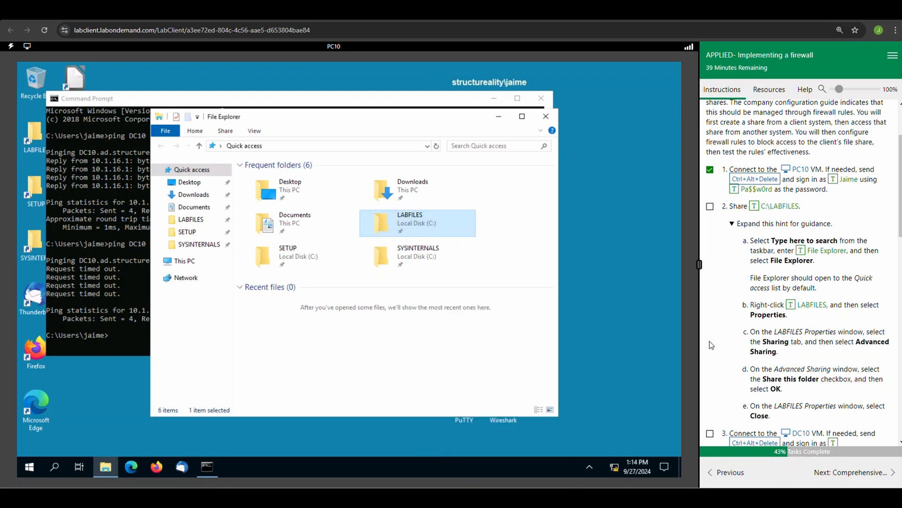
# Step: Mark lab task 2 as complete, switch to the DC10 virtual machine, and mark task 3 as complete
pyautogui.scroll(-1, 731, 356)
pyautogui.scroll(-2, 731, 356)
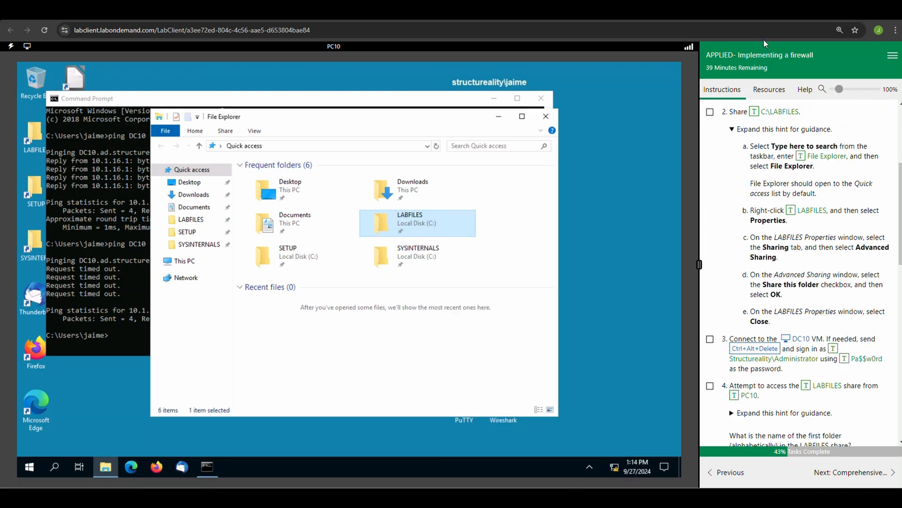
pyautogui.click(710, 112)
pyautogui.click(798, 340)
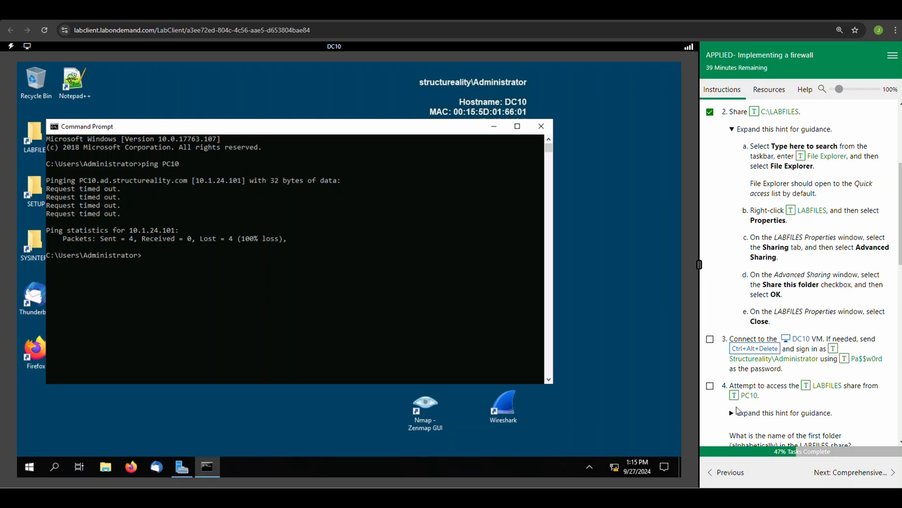
pyautogui.click(710, 339)
# Step: Expand the task 4 hint, browse to \\PC10 in File Explorer on DC10, and open the labfiles share
pyautogui.scroll(-1, 735, 375)
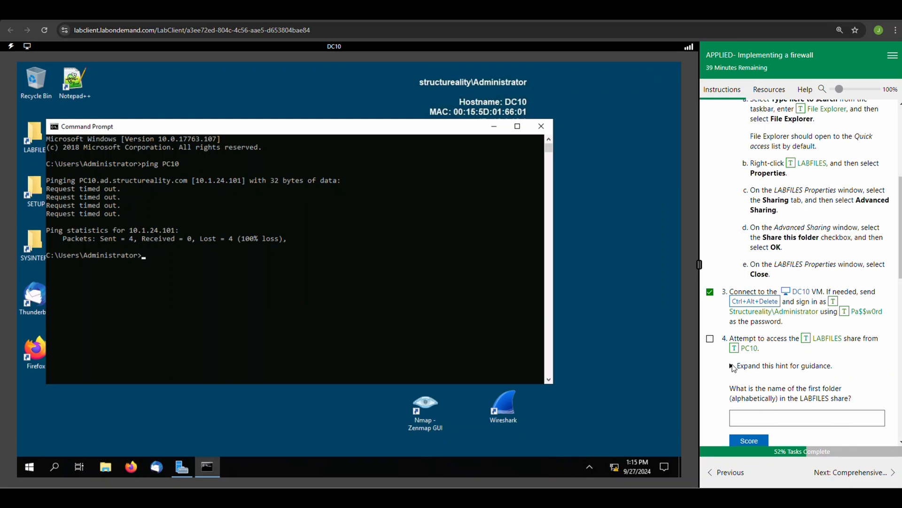
pyautogui.click(735, 367)
pyautogui.scroll(-2, 788, 354)
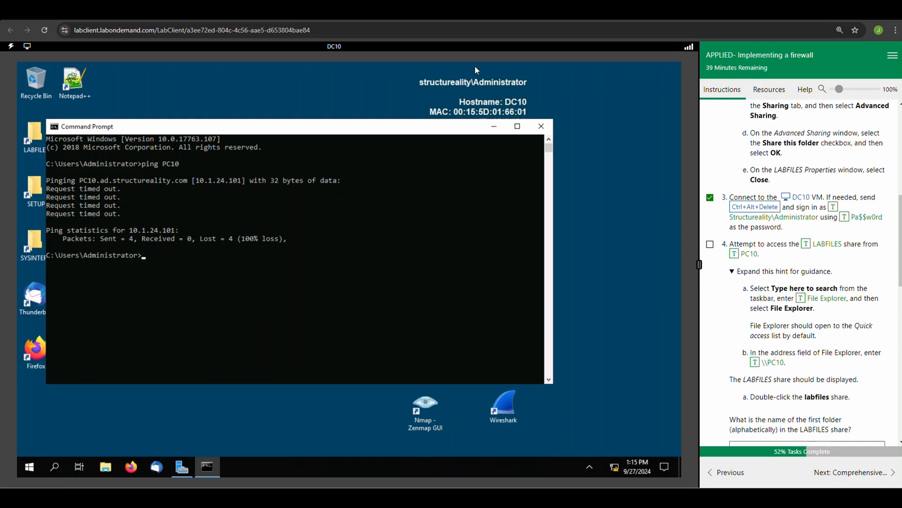
pyautogui.click(104, 467)
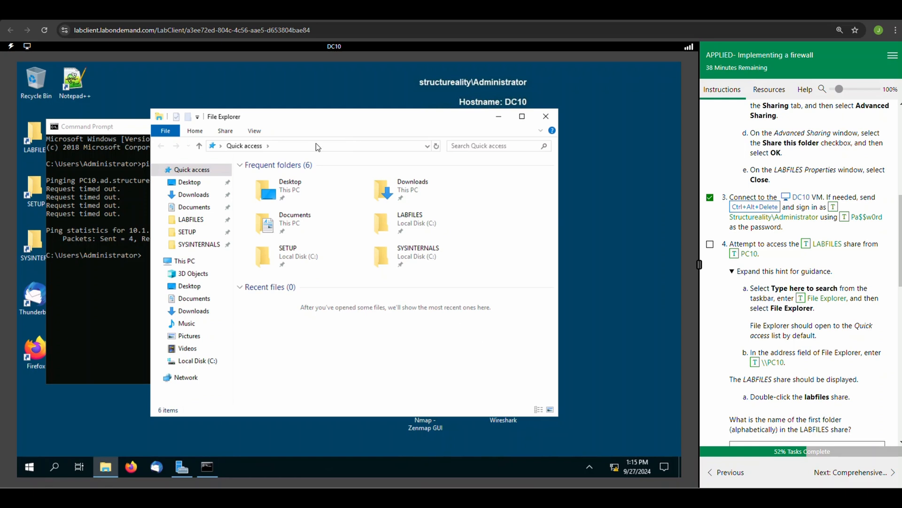
pyautogui.click(280, 147)
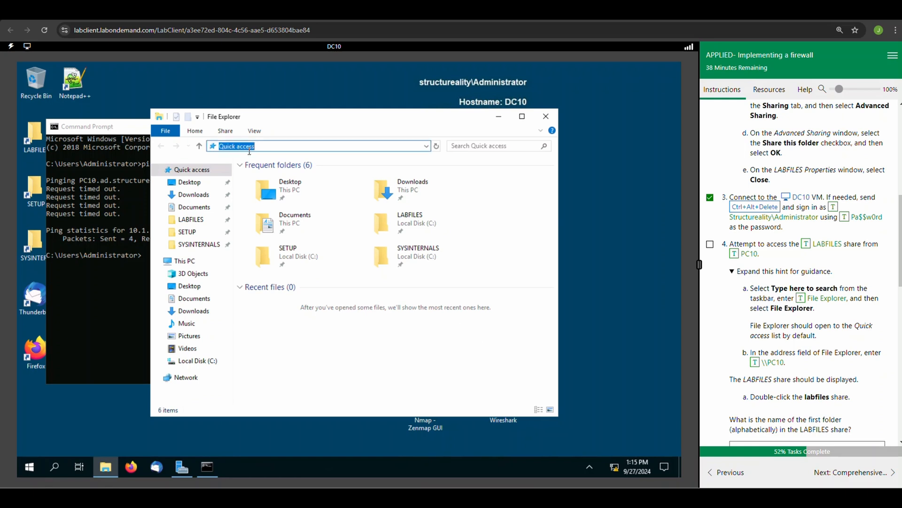
pyautogui.press('BackSpace')
pyautogui.click(757, 366)
pyautogui.press('Return')
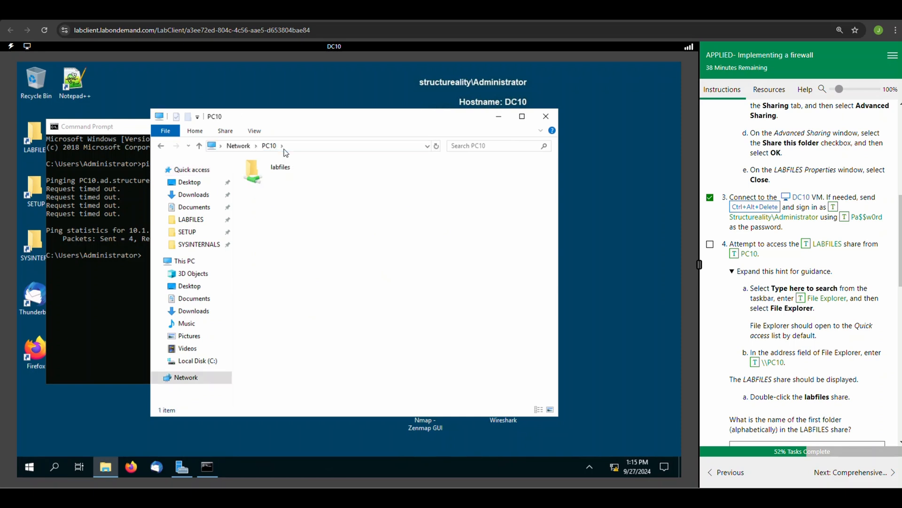
pyautogui.doubleClick(269, 174)
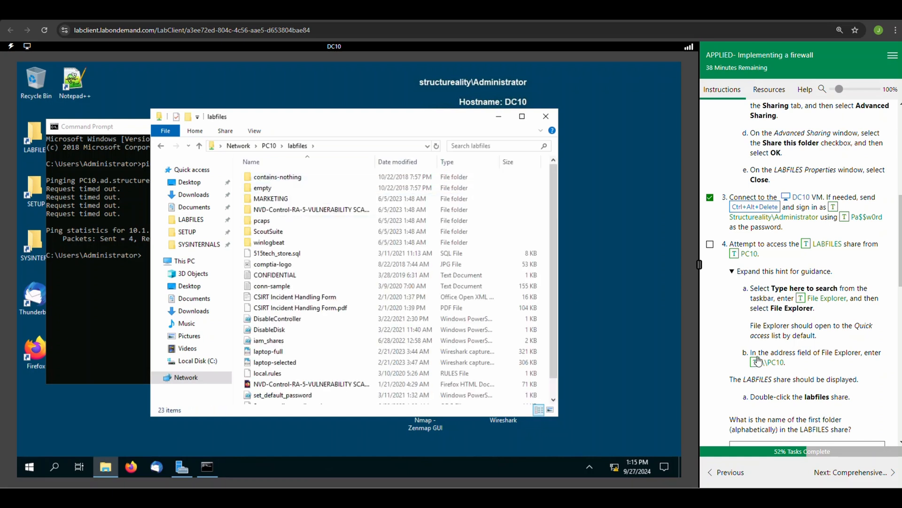
# Step: Answer the question about the first folder in the LABFILES share with "contains-nothing" and score it
pyautogui.scroll(-1, 367, 235)
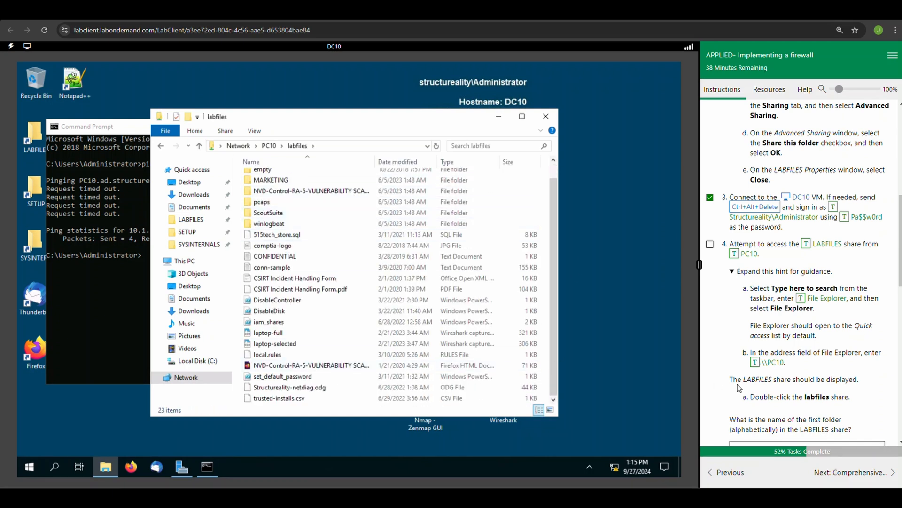
pyautogui.scroll(-1, 738, 388)
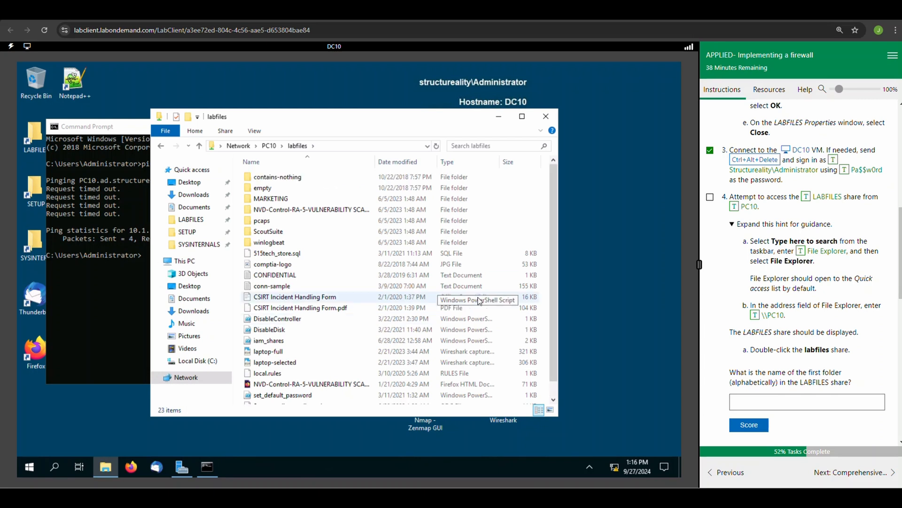
pyautogui.scroll(1, 479, 301)
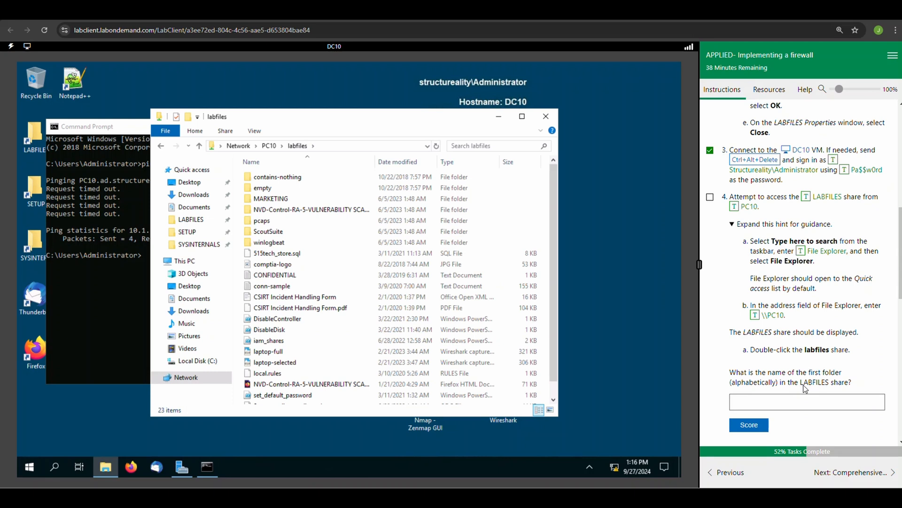
pyautogui.click(748, 401)
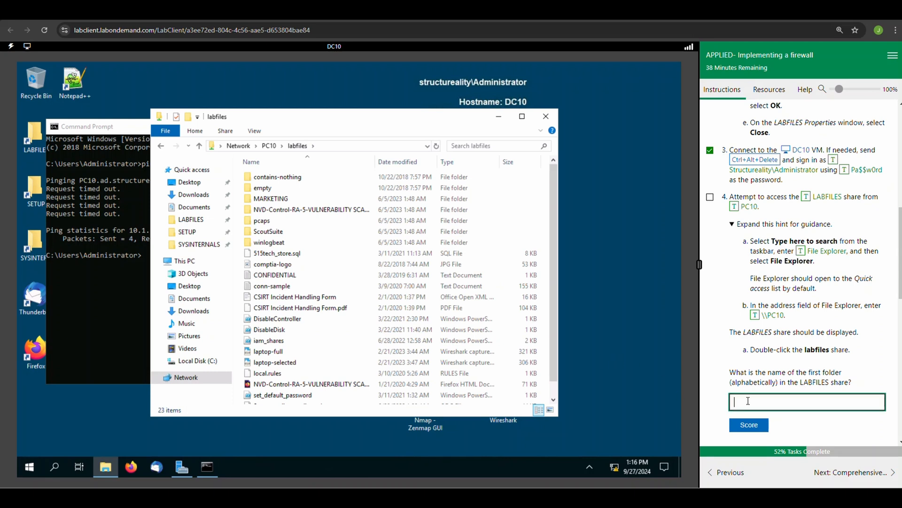
pyautogui.write('contains-nothing')
pyautogui.click(754, 430)
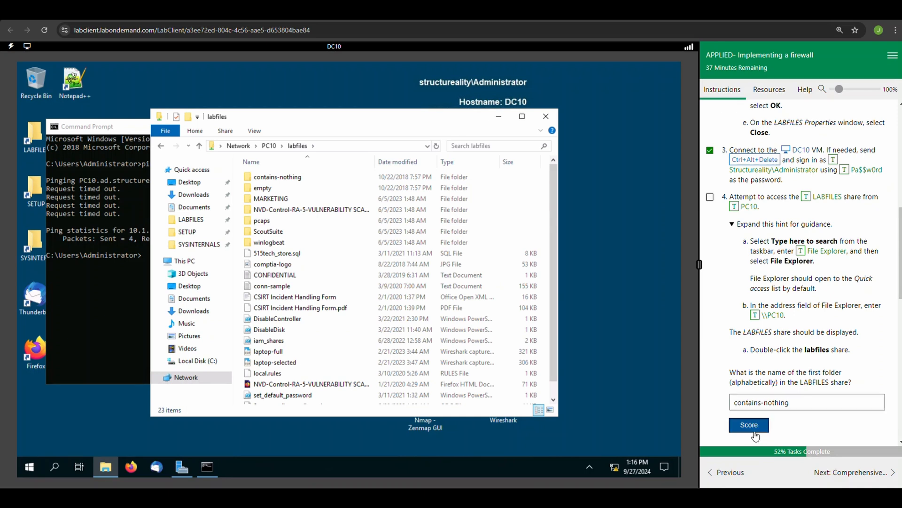
# Step: Close the labfiles share window on DC10 and mark lab task 5 as complete
pyautogui.scroll(-2, 760, 388)
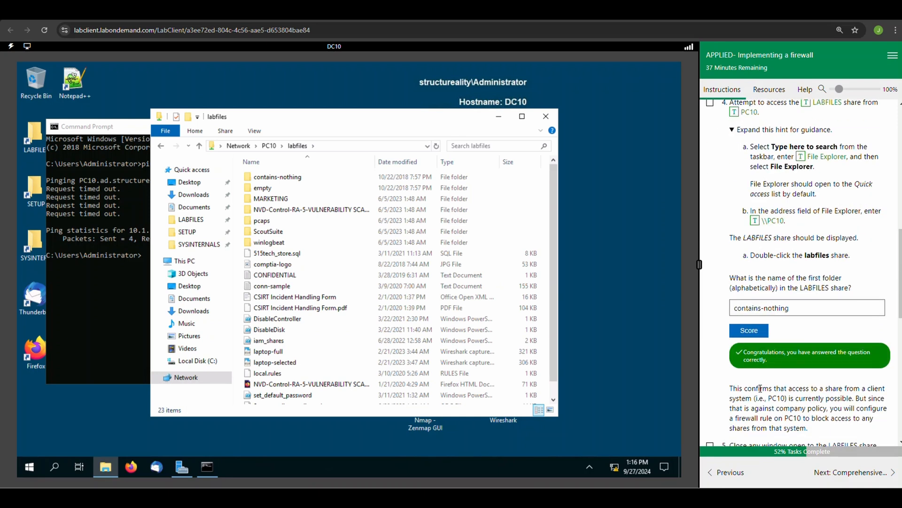
pyautogui.scroll(-1, 760, 389)
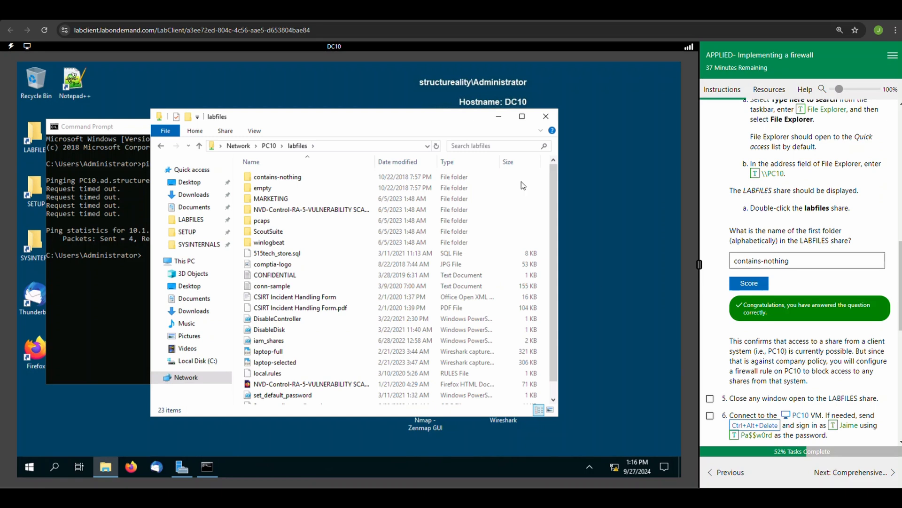
pyautogui.click(553, 117)
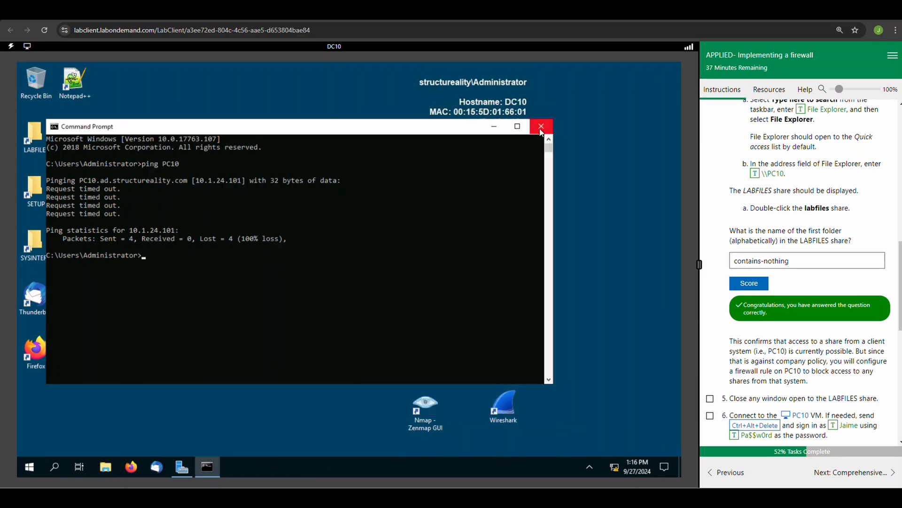
pyautogui.scroll(-1, 762, 416)
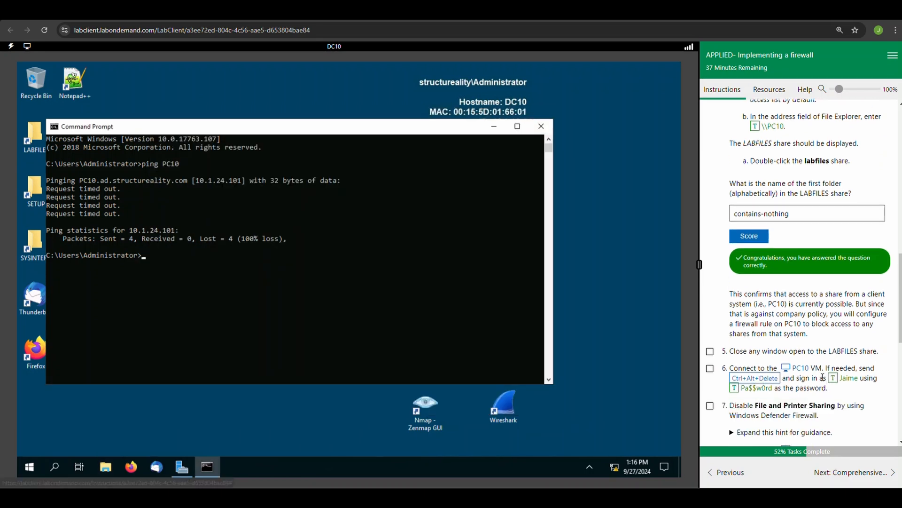
pyautogui.click(710, 351)
# Step: Switch to the PC10 virtual machine, mark task 6 as complete, and expand the hint for disabling File and Printer Sharing
pyautogui.scroll(5, 727, 356)
pyautogui.scroll(-7, 727, 357)
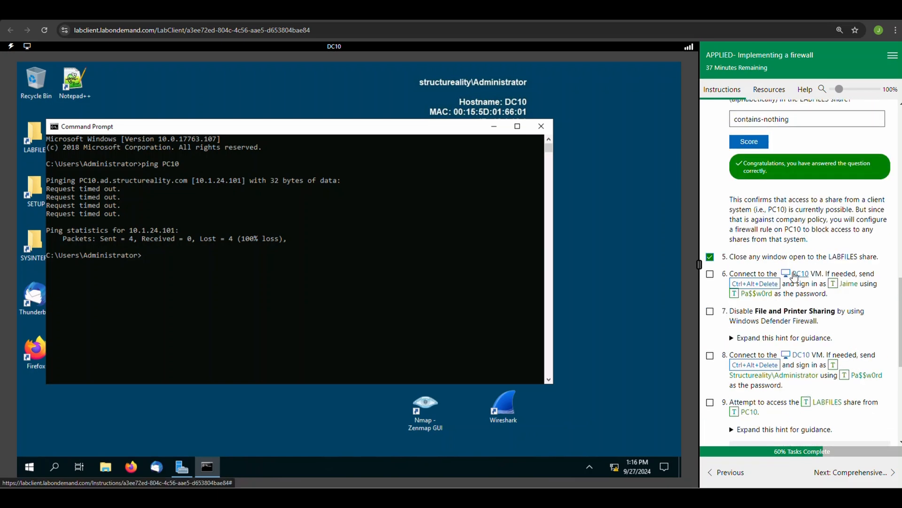
pyautogui.click(795, 276)
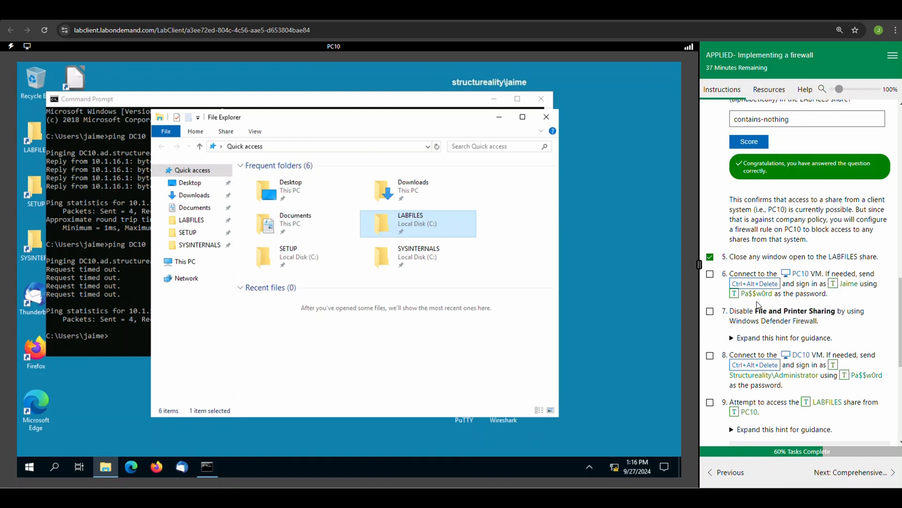
pyautogui.click(710, 274)
pyautogui.click(732, 338)
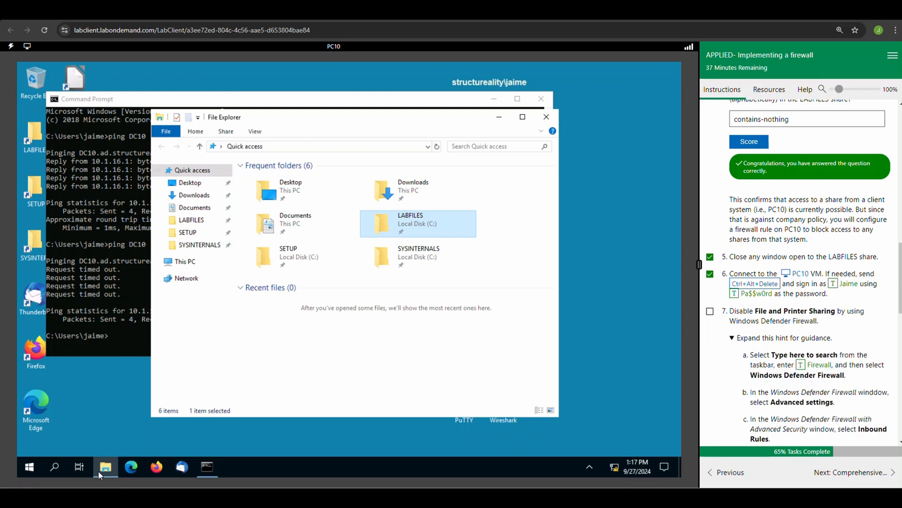
# Step: Search for Firewall on PC10, open Windows Defender Firewall's advanced settings, and display the Inbound Rules
pyautogui.click(54, 466)
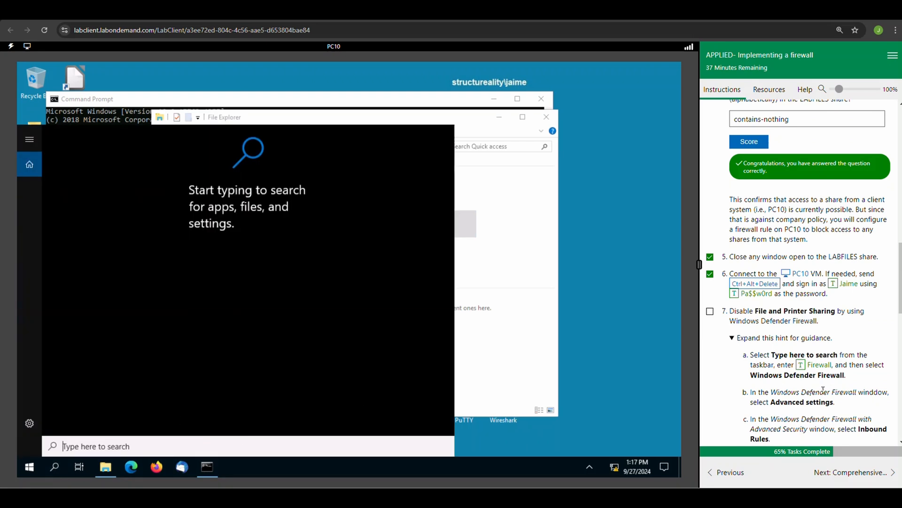
pyautogui.click(802, 365)
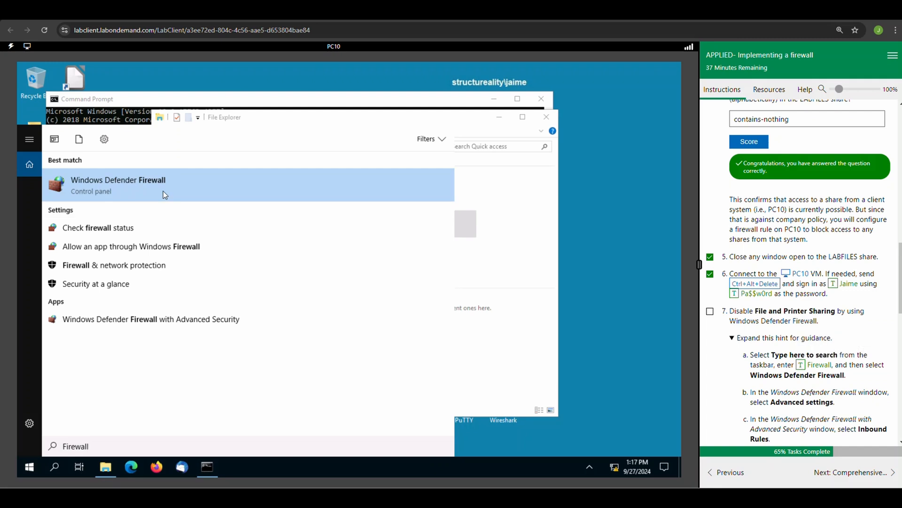
pyautogui.click(164, 195)
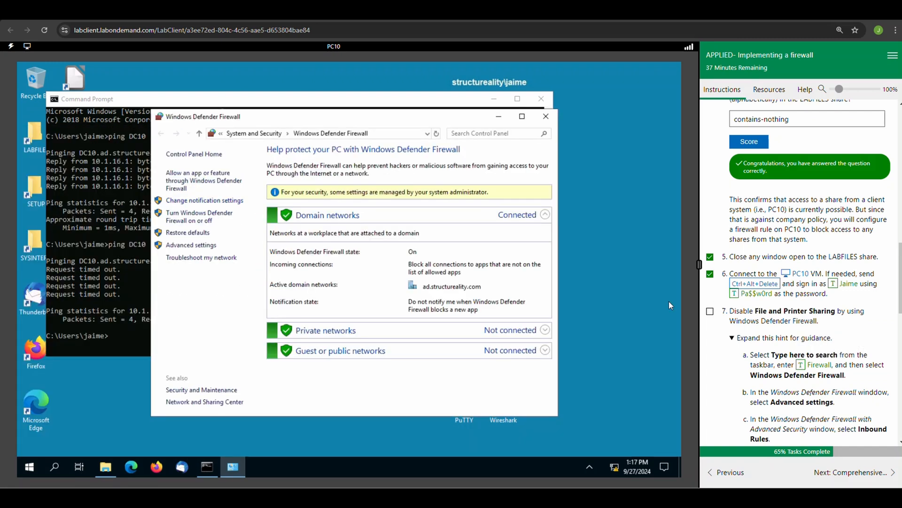
pyautogui.click(197, 245)
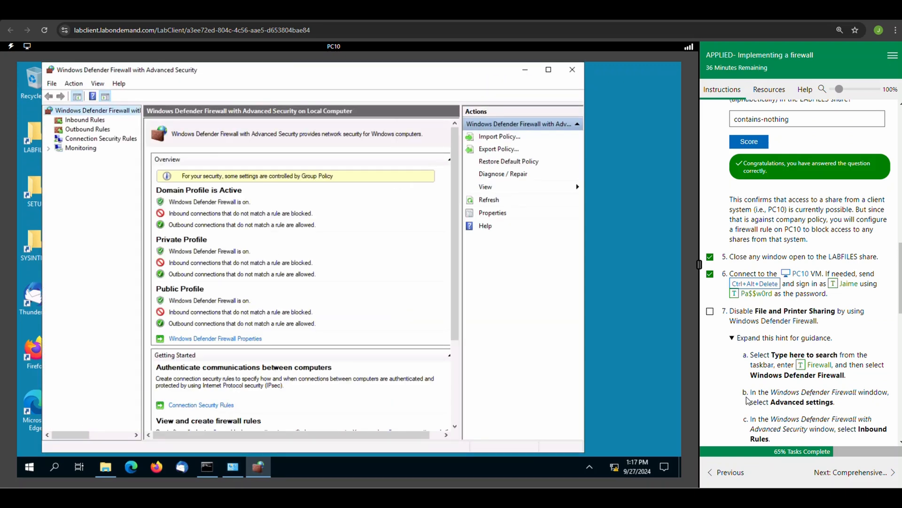
pyautogui.scroll(-1, 742, 400)
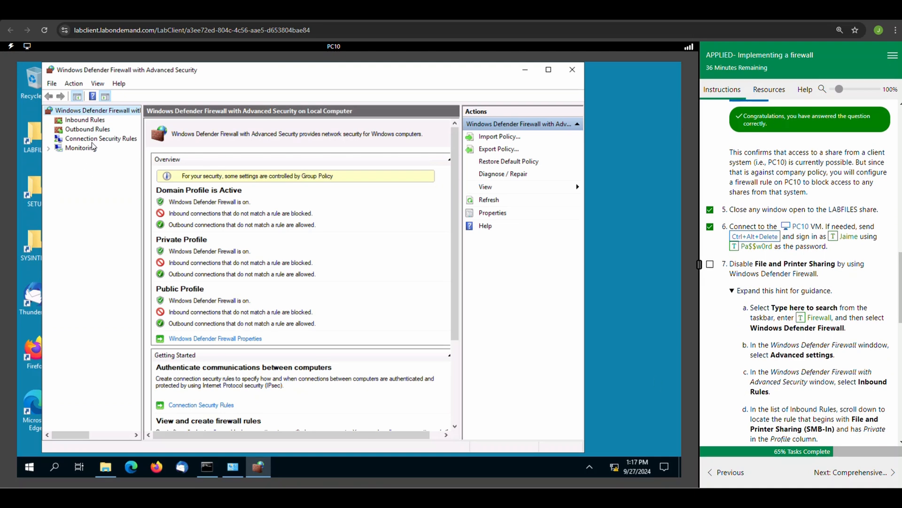
pyautogui.click(77, 121)
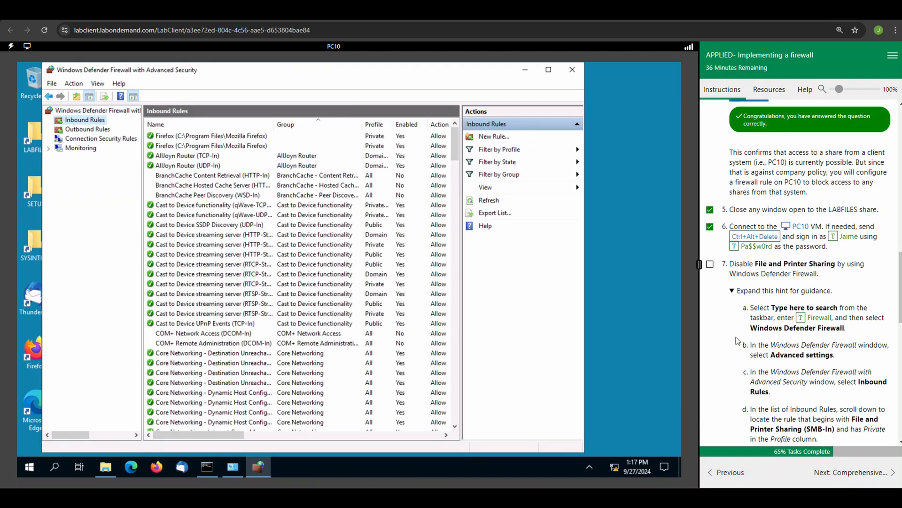
# Step: Locate the File and Printer Sharing (SMB-In) rules among the inbound rules and widen the Profile column
pyautogui.scroll(-2, 726, 325)
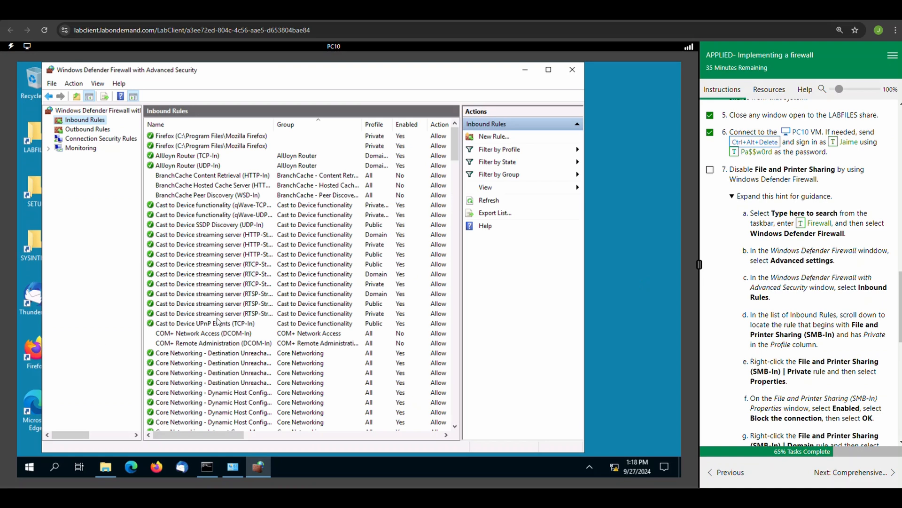
pyautogui.scroll(-20, 217, 318)
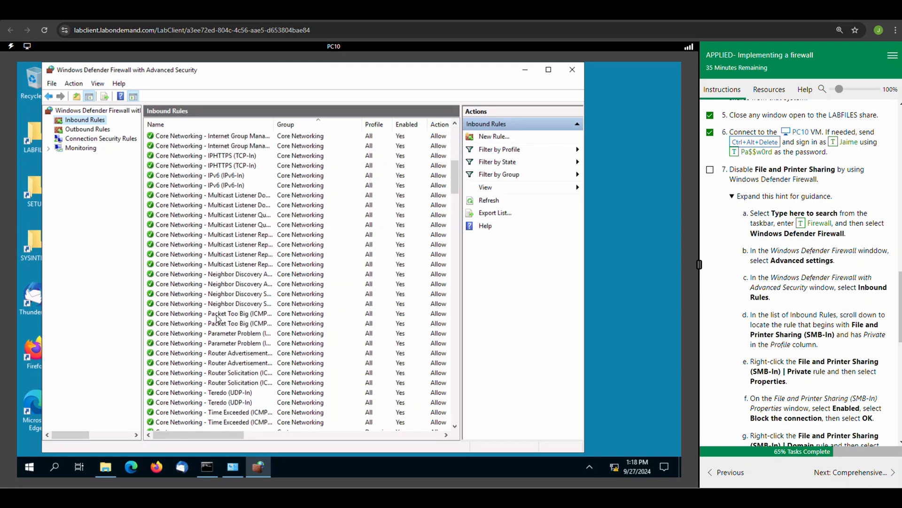
pyautogui.scroll(-6, 218, 318)
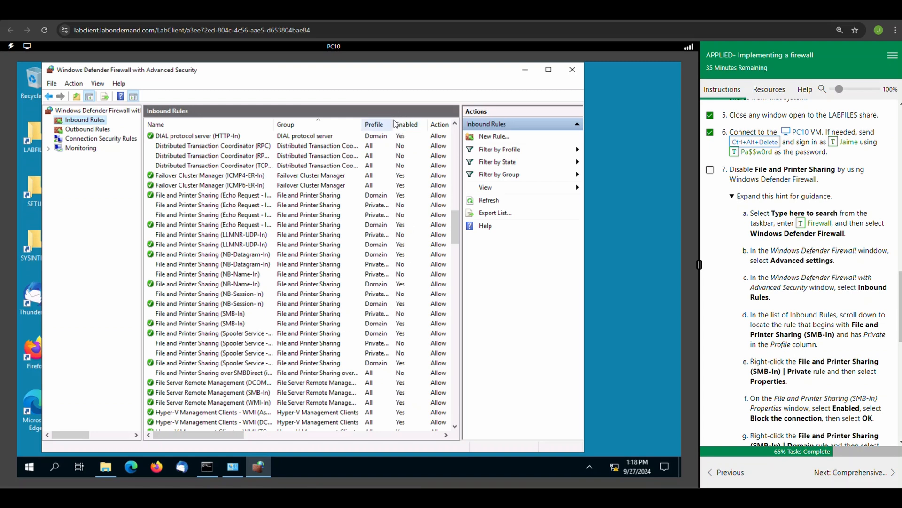
pyautogui.moveTo(393, 124); pyautogui.dragTo(406, 124)
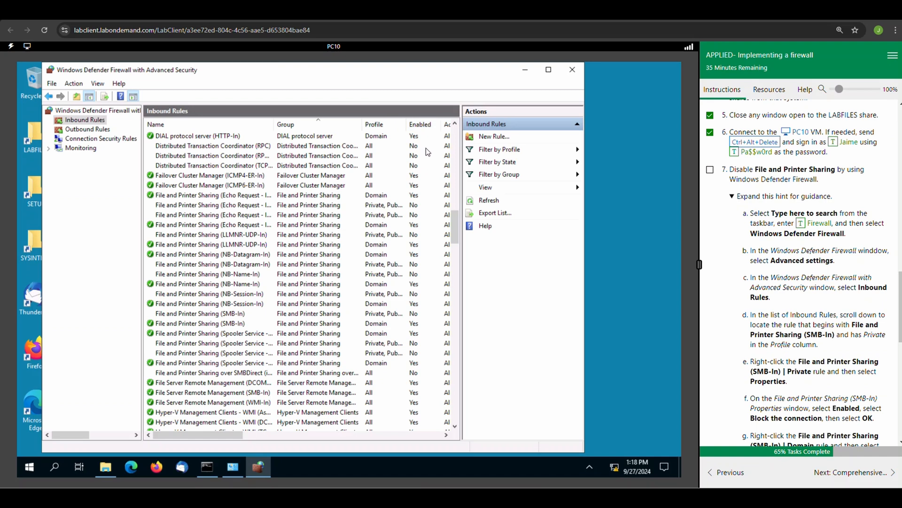
# Step: Set the action of the File and Printer Sharing (SMB-In) rule for the Private profile to Block the connection
pyautogui.click(228, 316)
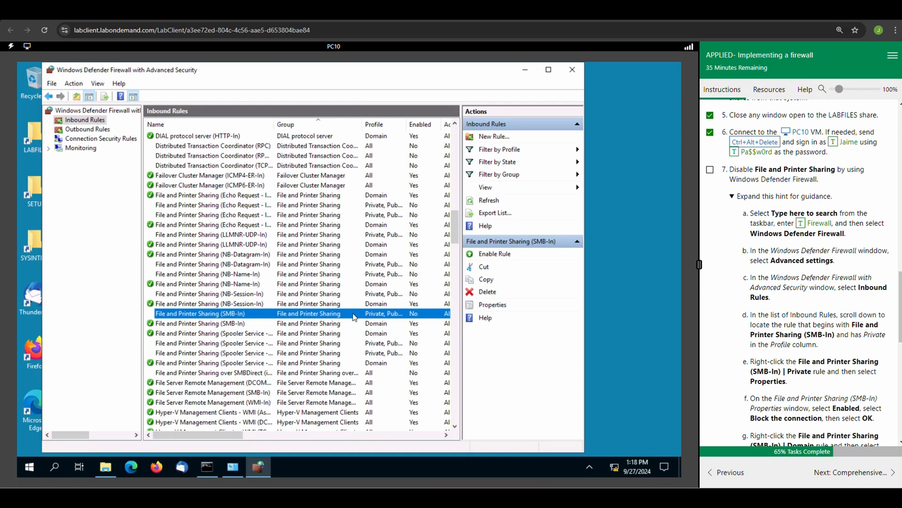
pyautogui.rightClick(243, 314)
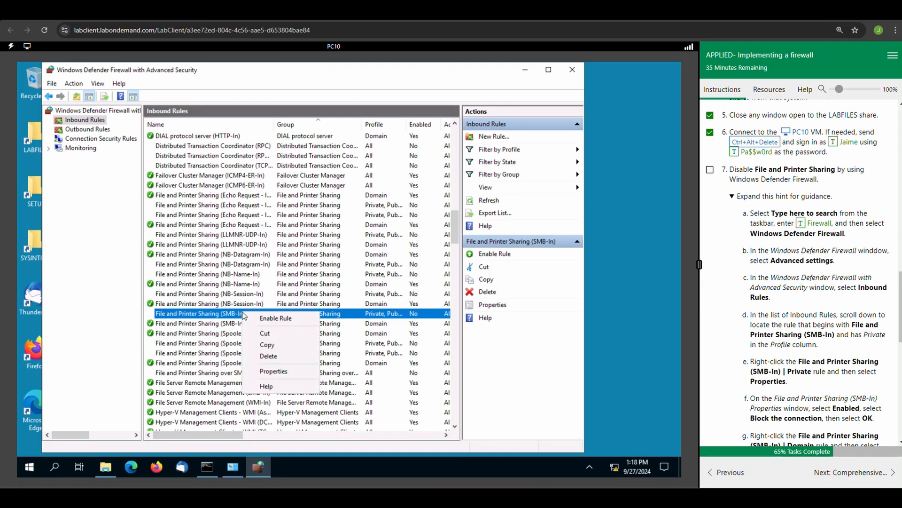
pyautogui.click(274, 372)
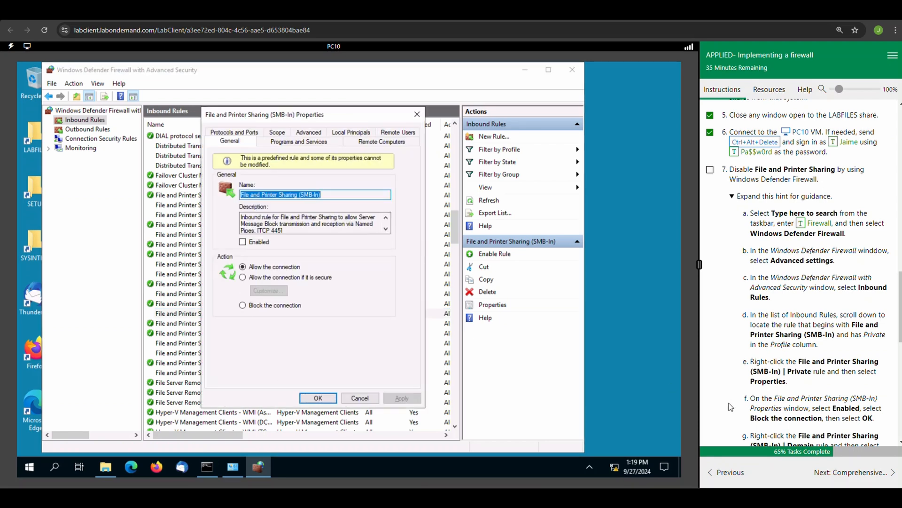
pyautogui.click(242, 306)
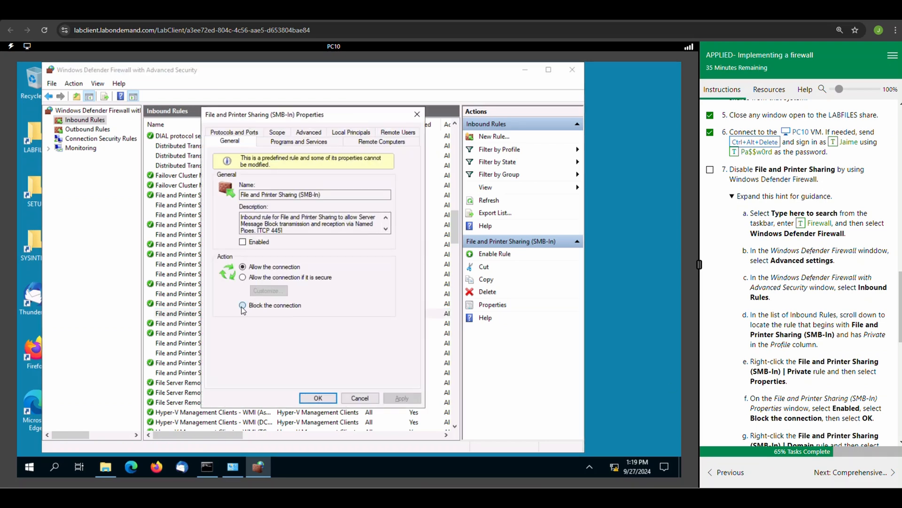
pyautogui.click(402, 398)
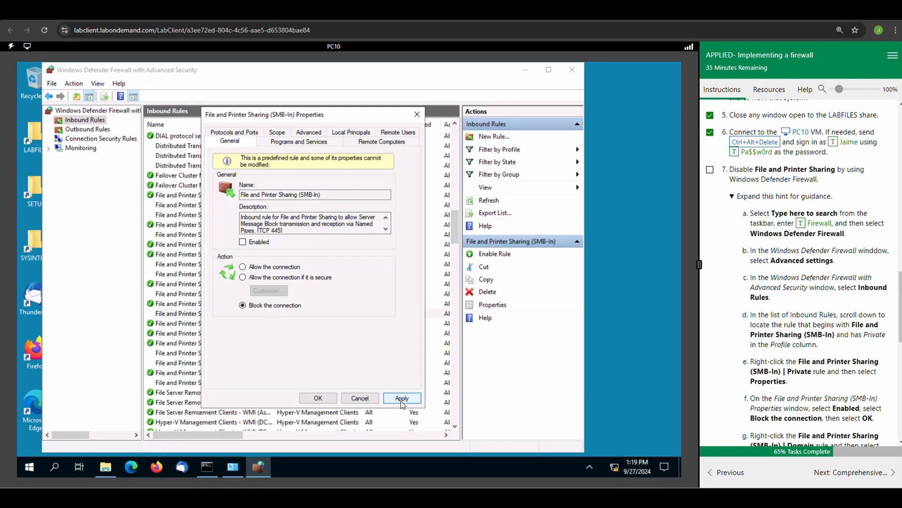
pyautogui.click(318, 398)
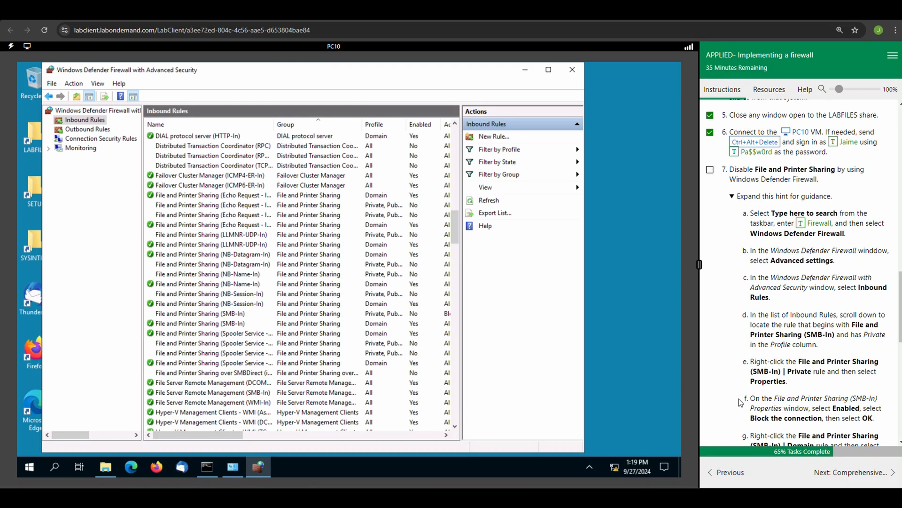
# Step: Set the action of the File and Printer Sharing (SMB-In) rule for the Domain profile to Block the connection
pyautogui.scroll(-1, 740, 402)
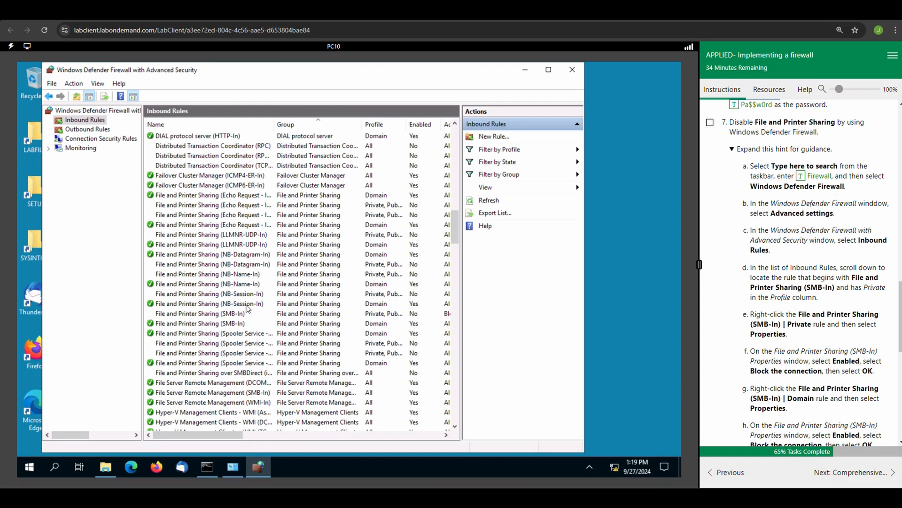
pyautogui.click(219, 323)
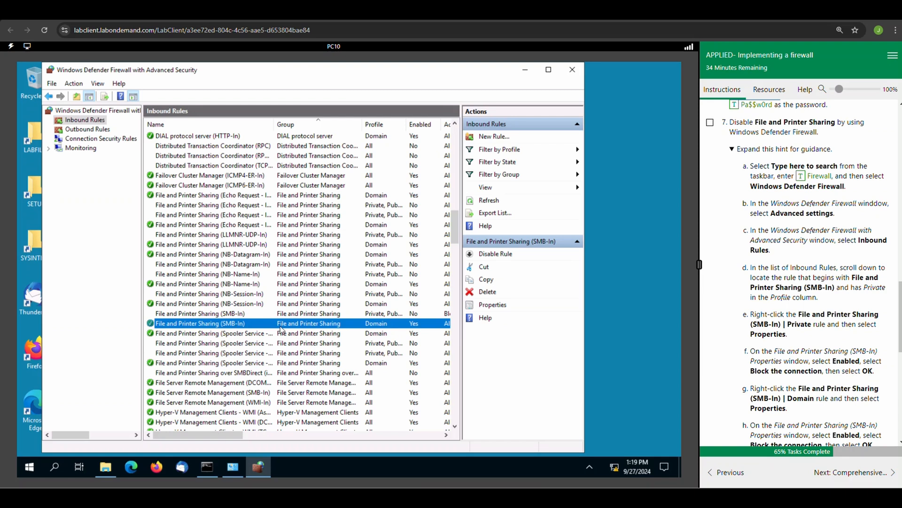
pyautogui.rightClick(179, 323)
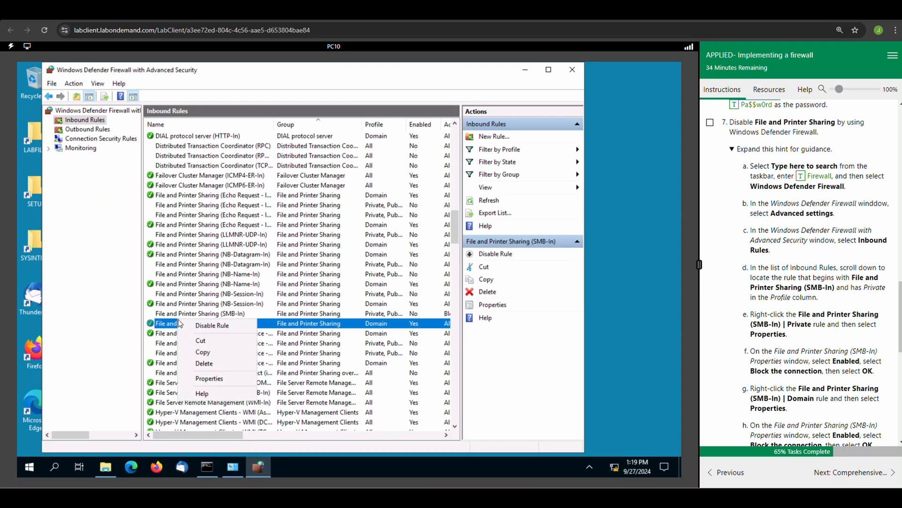
pyautogui.click(210, 379)
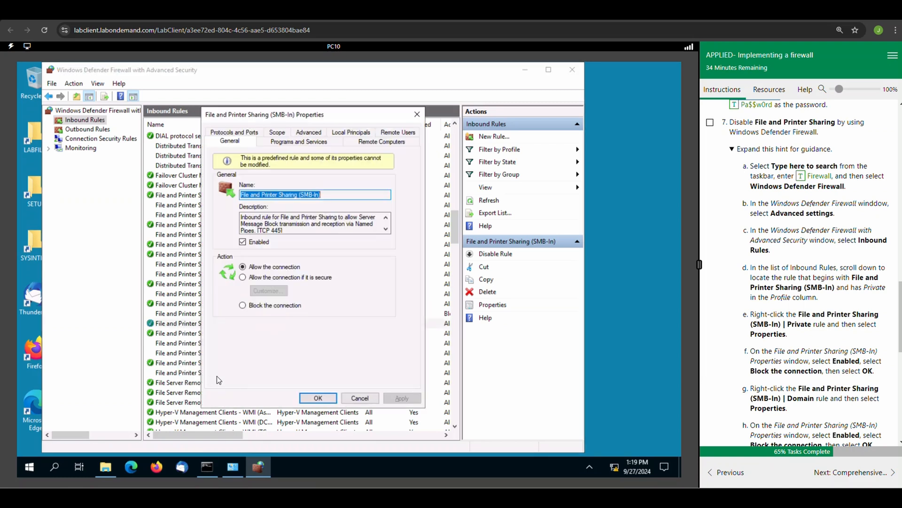
pyautogui.click(242, 306)
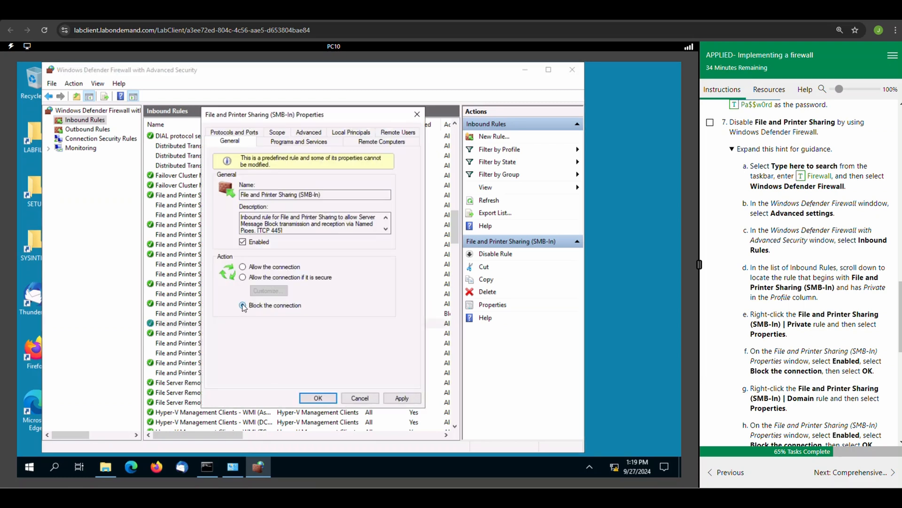
pyautogui.scroll(-2, 859, 415)
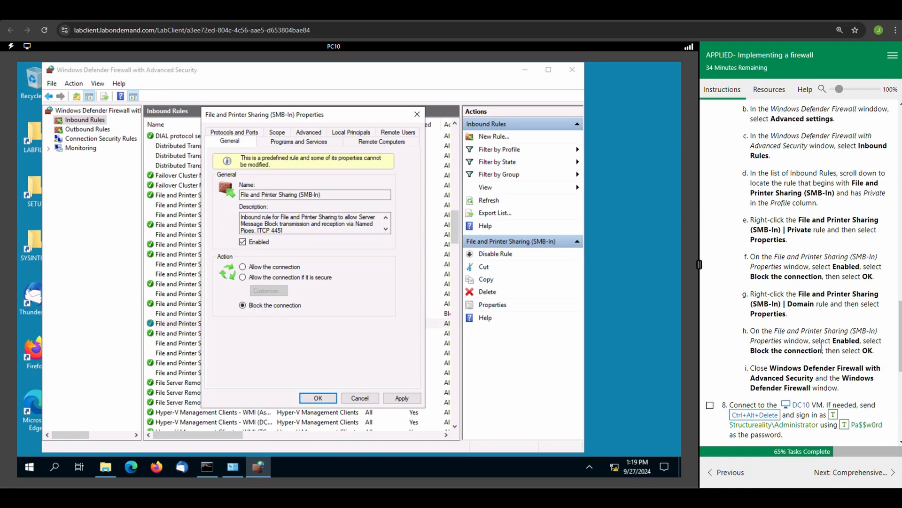
pyautogui.click(319, 398)
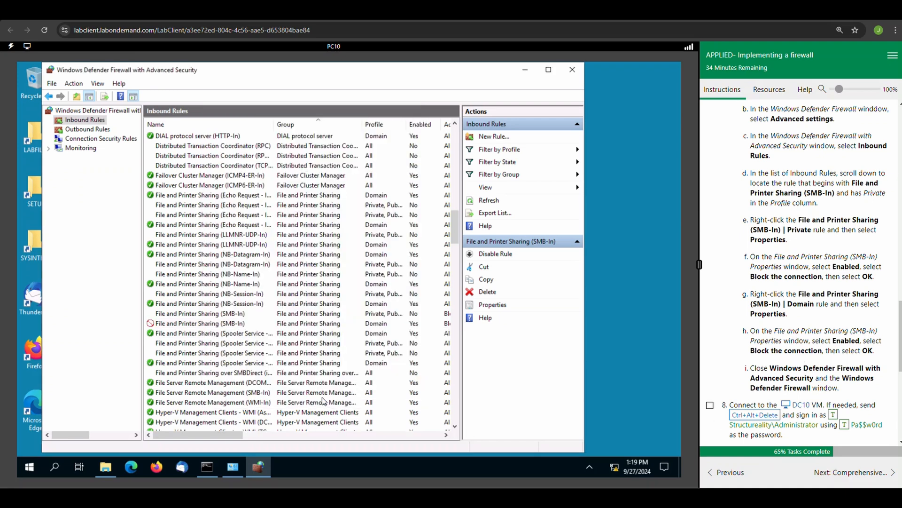
# Step: Close both firewall windows and File Explorer on PC10, and mark lab task 7 as complete
pyautogui.click(572, 70)
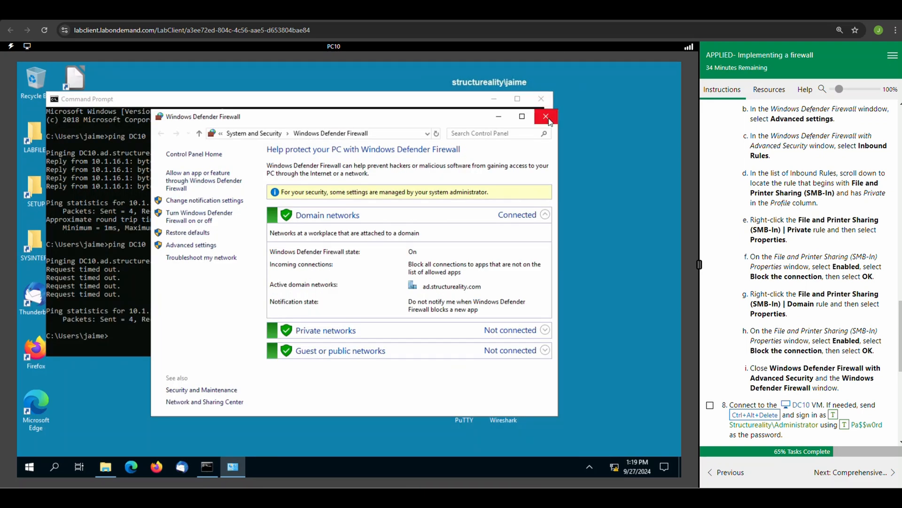
pyautogui.click(546, 117)
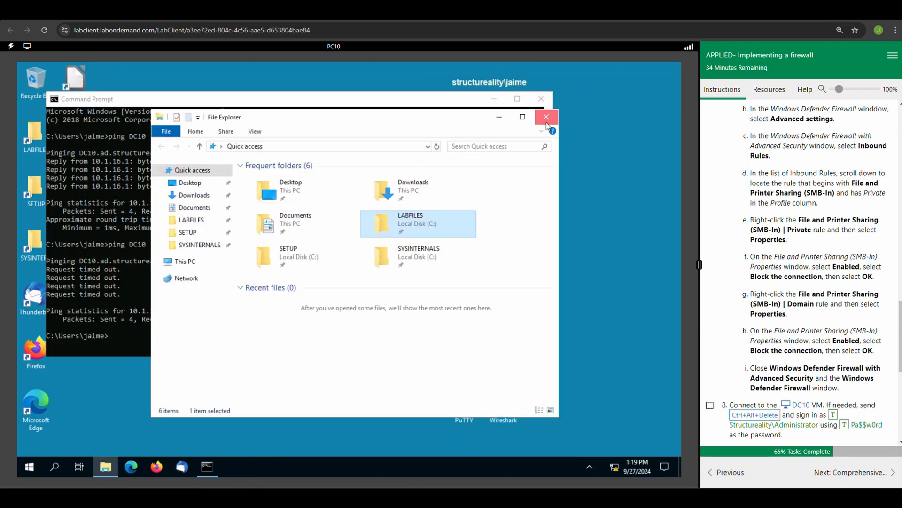
pyautogui.click(546, 121)
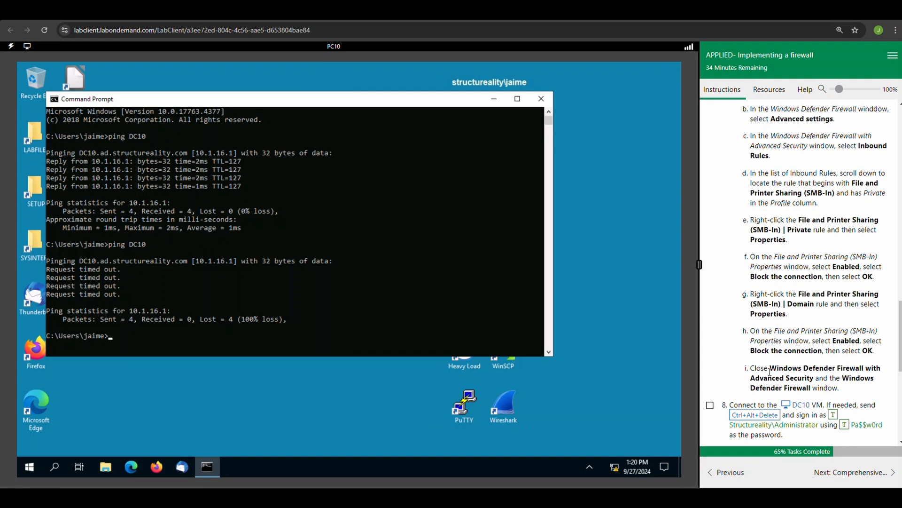
pyautogui.scroll(4, 733, 282)
pyautogui.click(710, 217)
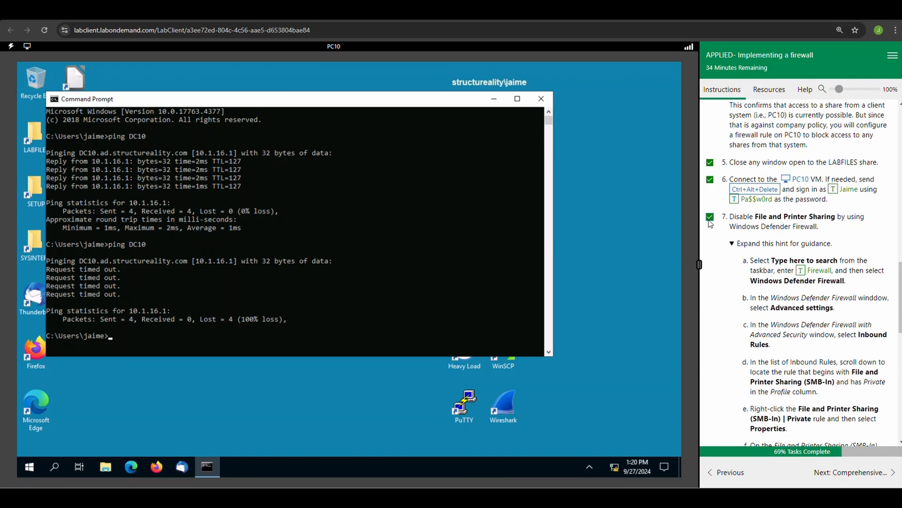
# Step: Switch to the DC10 virtual machine and expand the task 9 hint for accessing the LABFILES share
pyautogui.scroll(-4, 720, 289)
pyautogui.scroll(-2, 741, 323)
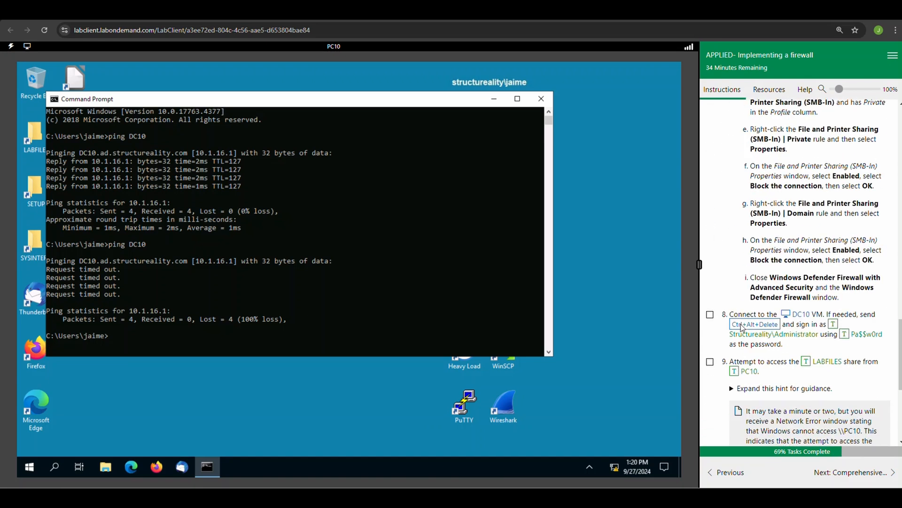
pyautogui.click(799, 311)
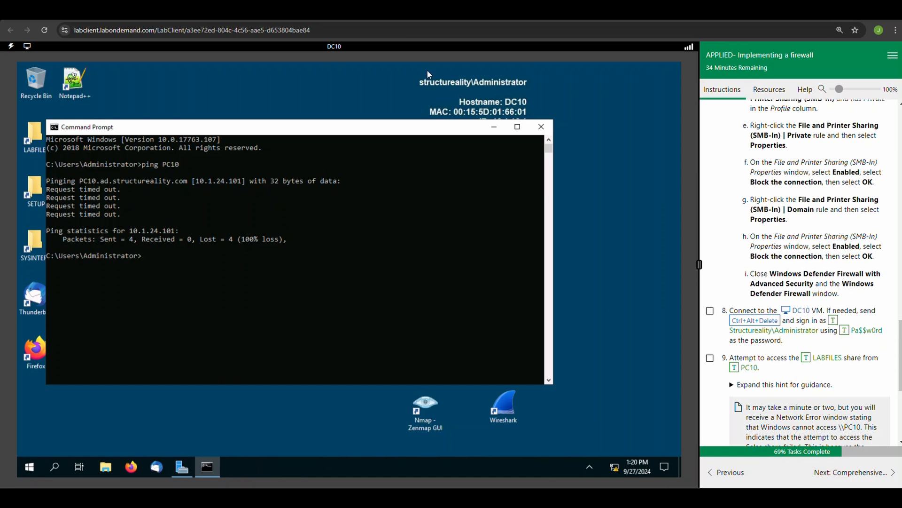
pyautogui.click(732, 385)
pyautogui.scroll(-2, 715, 378)
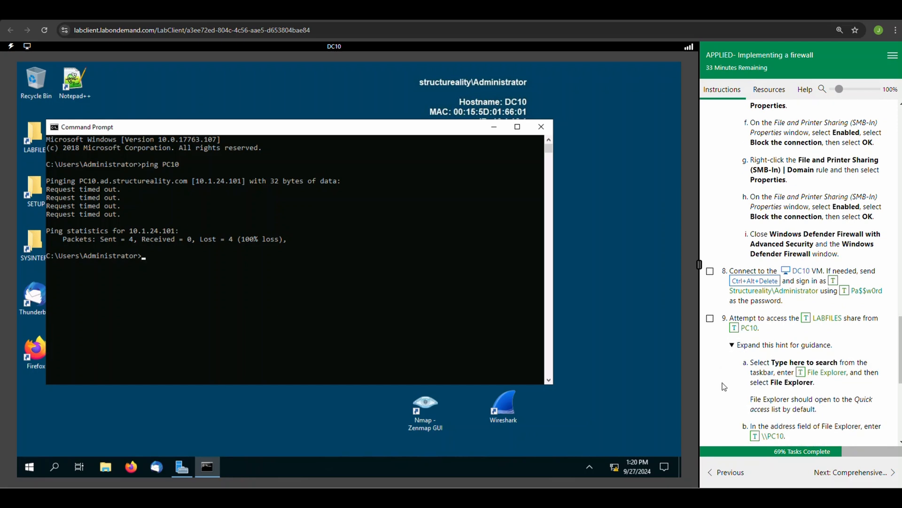
# Step: Open File Explorer on DC10 and try to browse to \\PC10
pyautogui.click(106, 467)
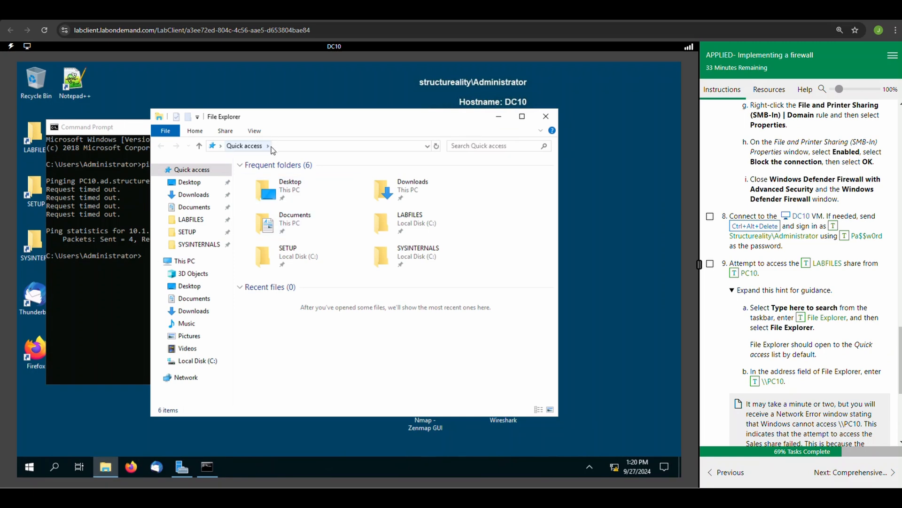
pyautogui.click(286, 145)
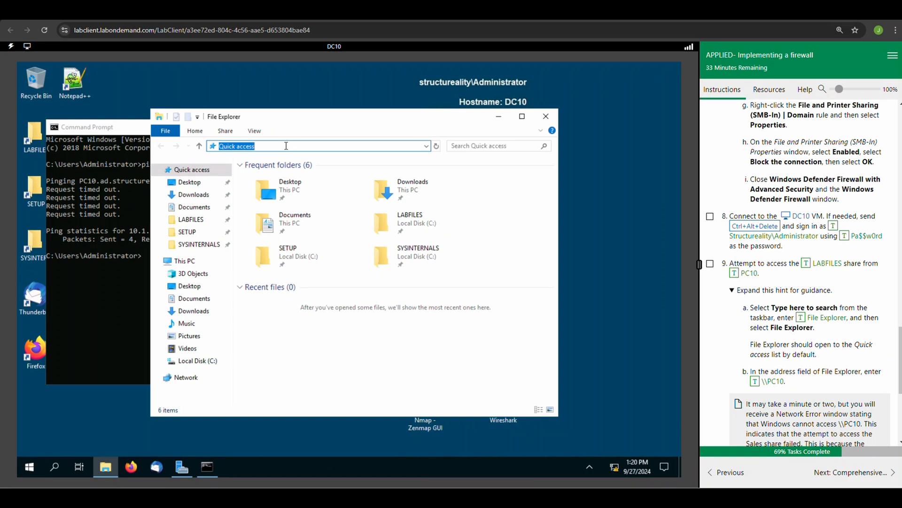
pyautogui.press('BackSpace')
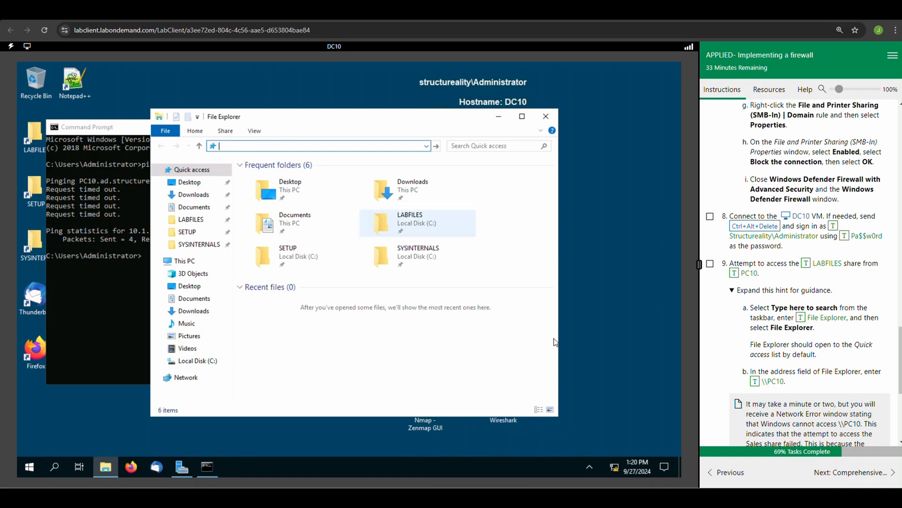
pyautogui.click(756, 384)
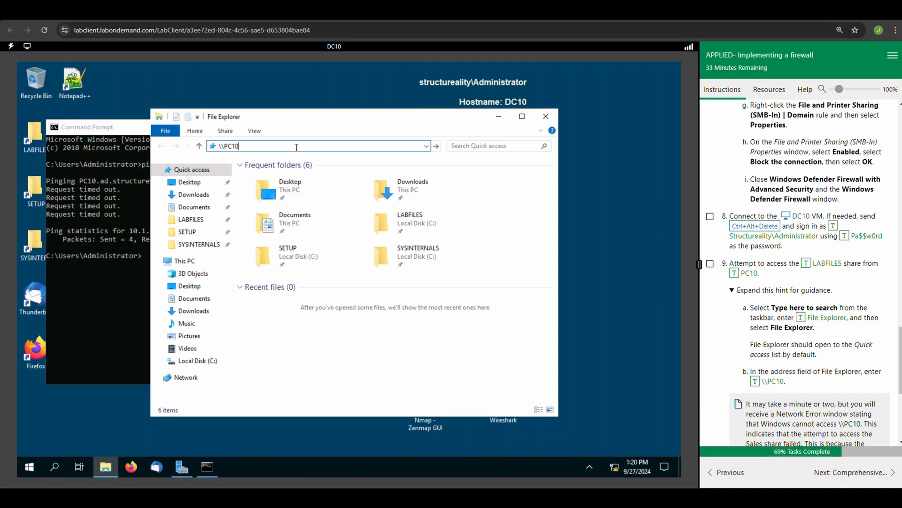
pyautogui.press('Return')
pyautogui.scroll(-1, 744, 277)
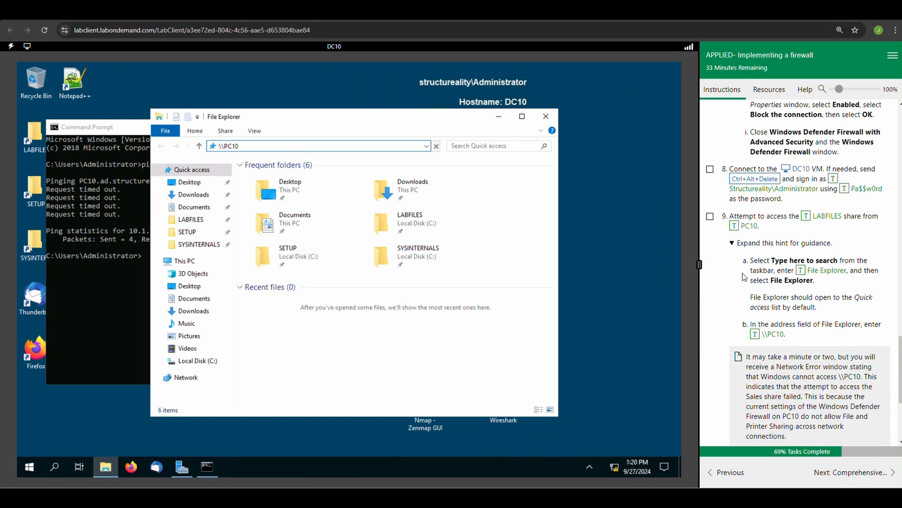
# Step: Mark lab task 8 as complete and submit the \\PC10 path in File Explorer to attempt access to its shares
pyautogui.click(711, 171)
pyautogui.scroll(4, 789, 200)
pyautogui.scroll(-8, 790, 200)
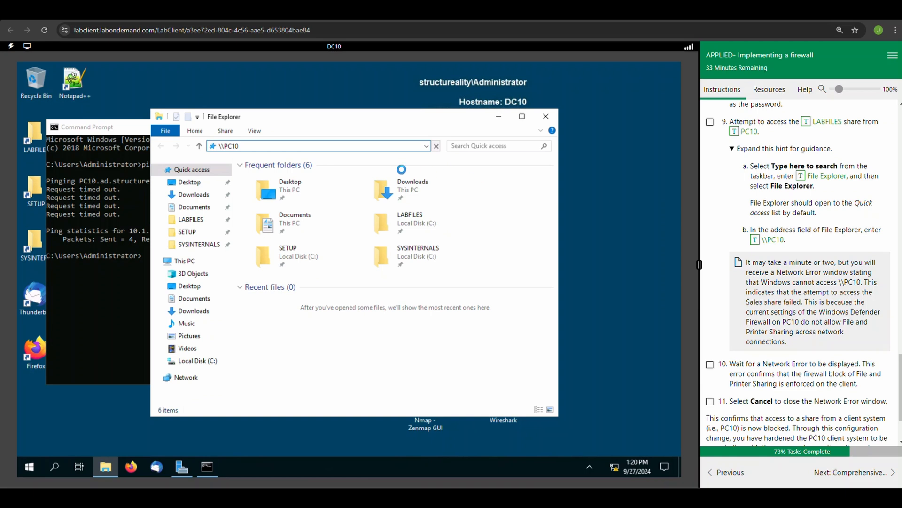
pyautogui.press('Return')
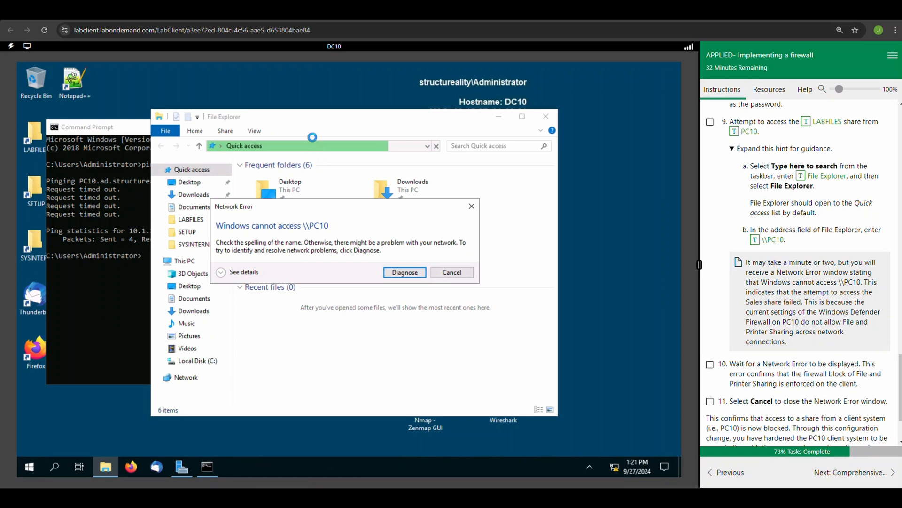
# Step: Mark lab tasks 9 and 10 as complete, covering the LABFILES share access attempt and the wait for a Network Error
pyautogui.scroll(1, 739, 231)
pyautogui.scroll(2, 742, 231)
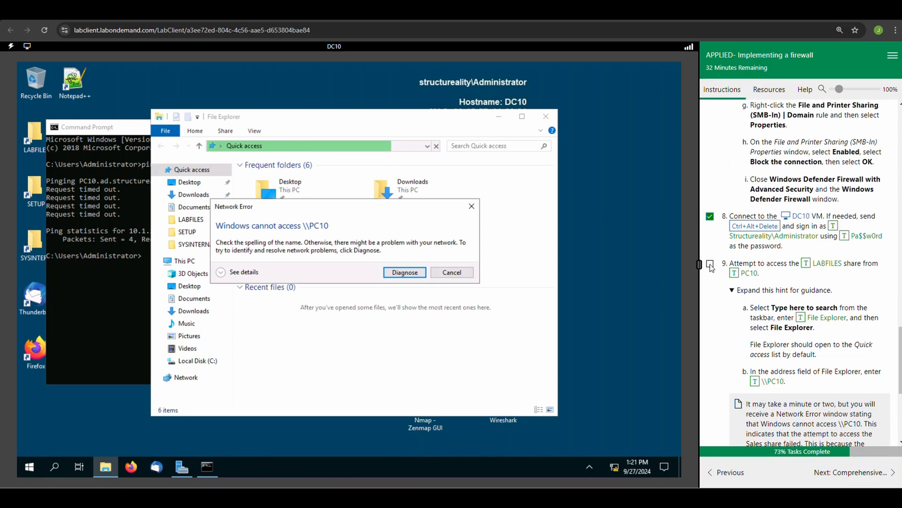
pyautogui.click(710, 264)
pyautogui.scroll(-5, 754, 307)
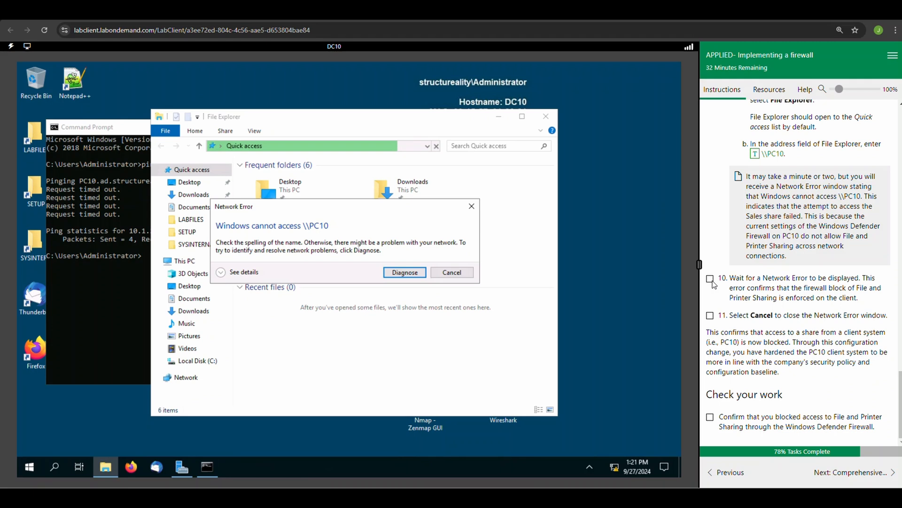
pyautogui.click(711, 279)
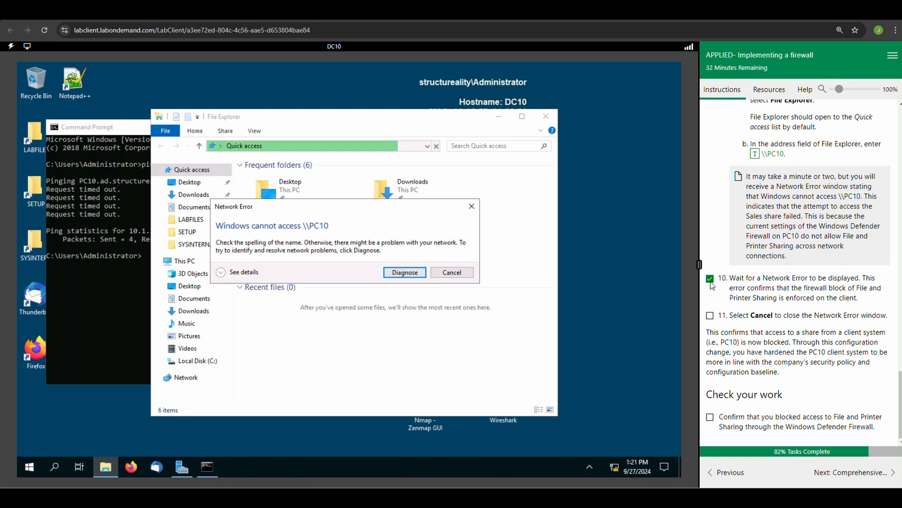
# Step: Cancel the Network Error dialog, then mark task 11 and the Check your work item on blocking File and Printer Sharing as complete
pyautogui.click(459, 276)
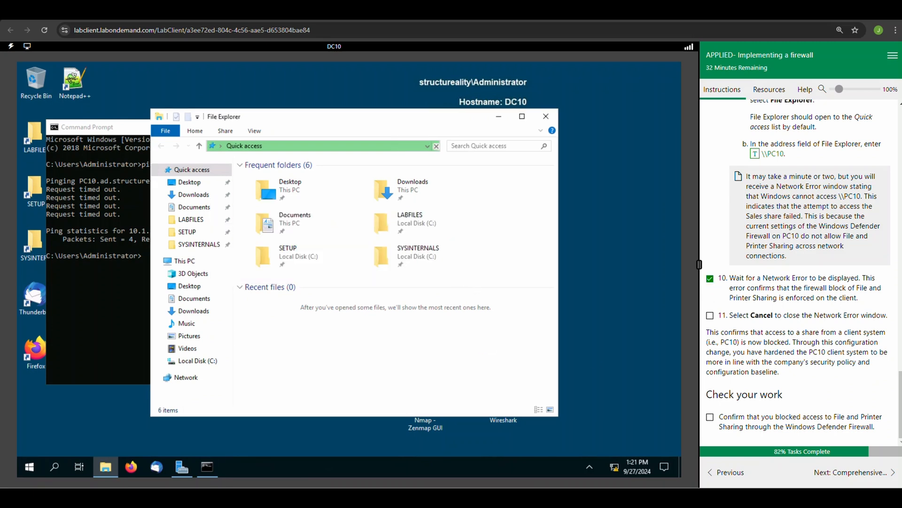
pyautogui.click(711, 316)
pyautogui.click(711, 419)
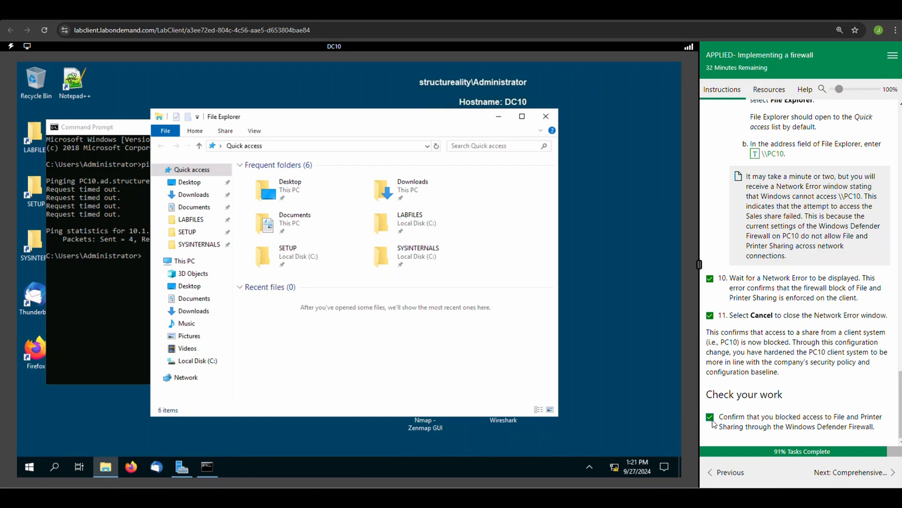